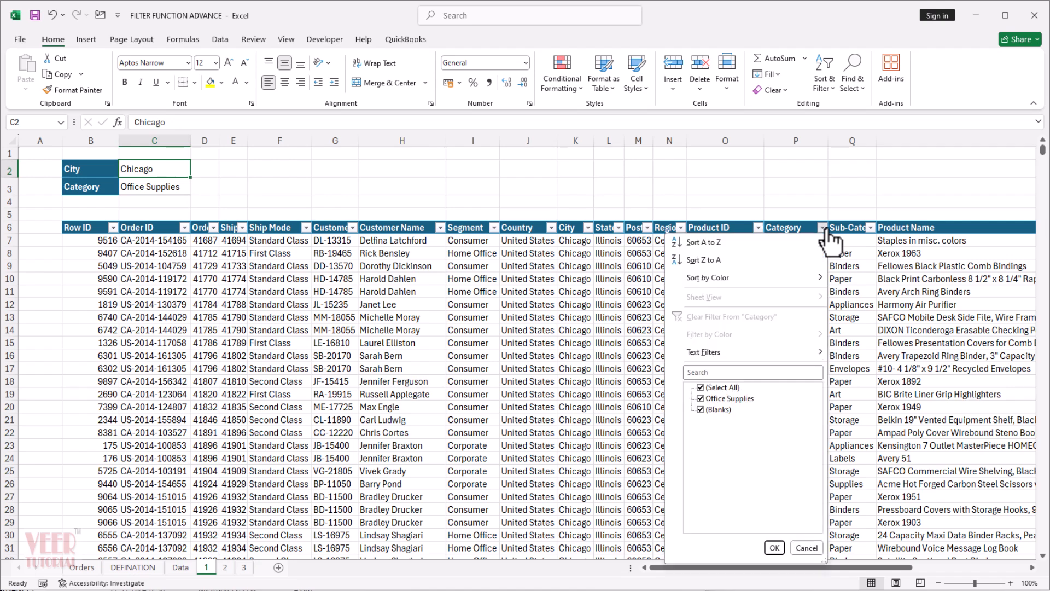
# Set the City criterion on sheet 1 to New York City.
pyautogui.click(349, 344)
pyautogui.write('New York City')
pyautogui.press('Return')
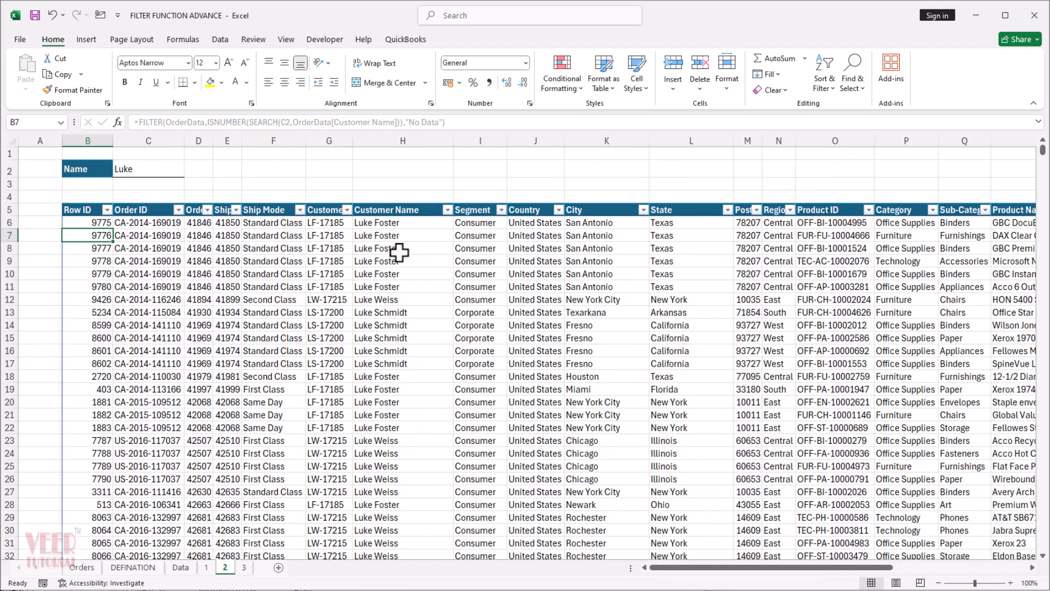
# Replace the Name criterion on sheet 2 with a different customer name.
pyautogui.click(186, 173)
pyautogui.click(162, 171)
pyautogui.write('Foster')
pyautogui.press('Return')
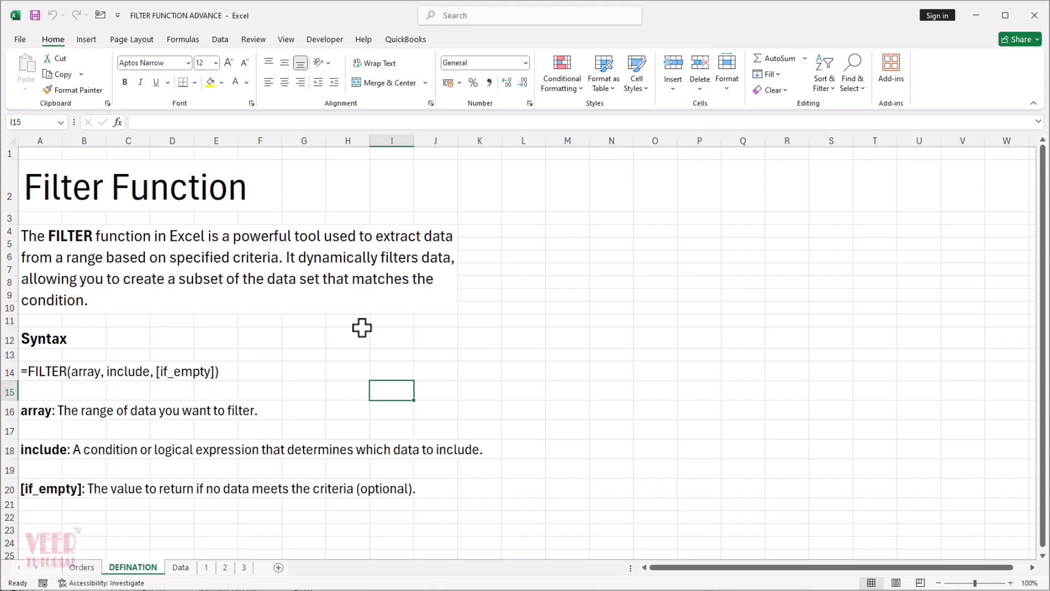
pyautogui.click(61, 388)
pyautogui.click(295, 391)
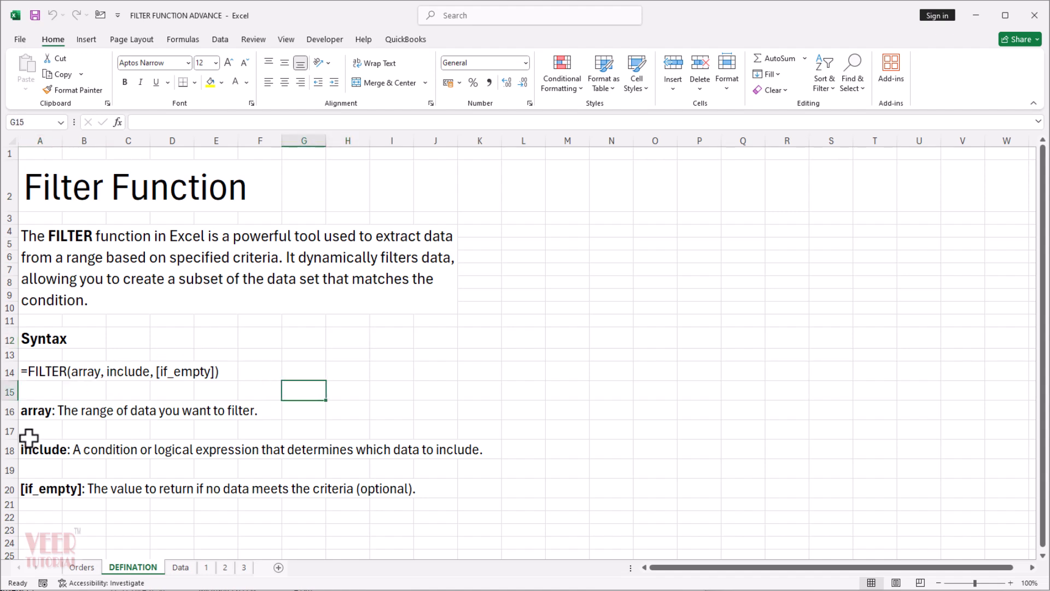
pyautogui.click(31, 470)
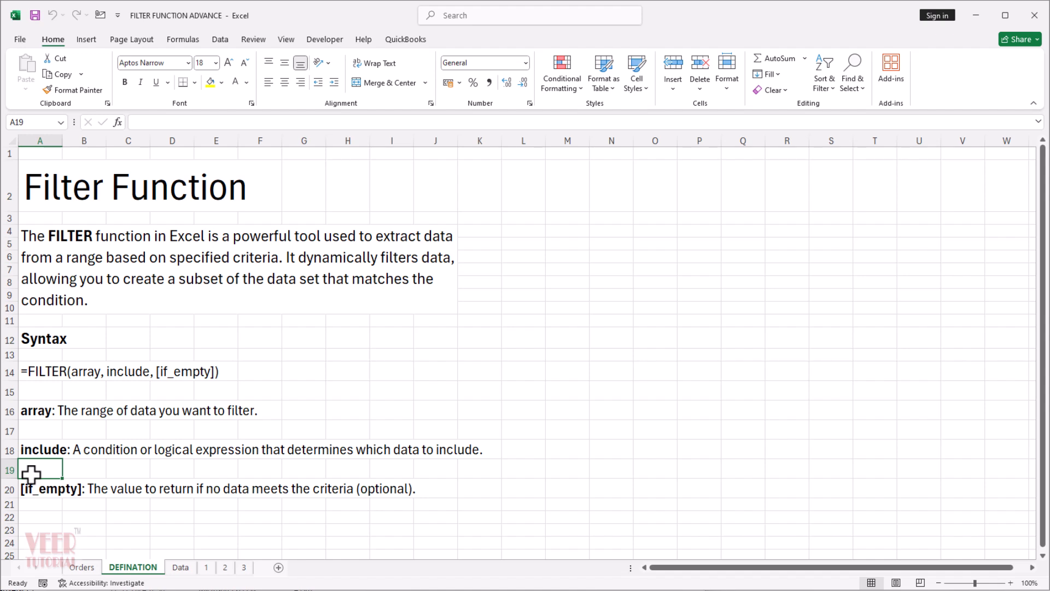
pyautogui.click(38, 516)
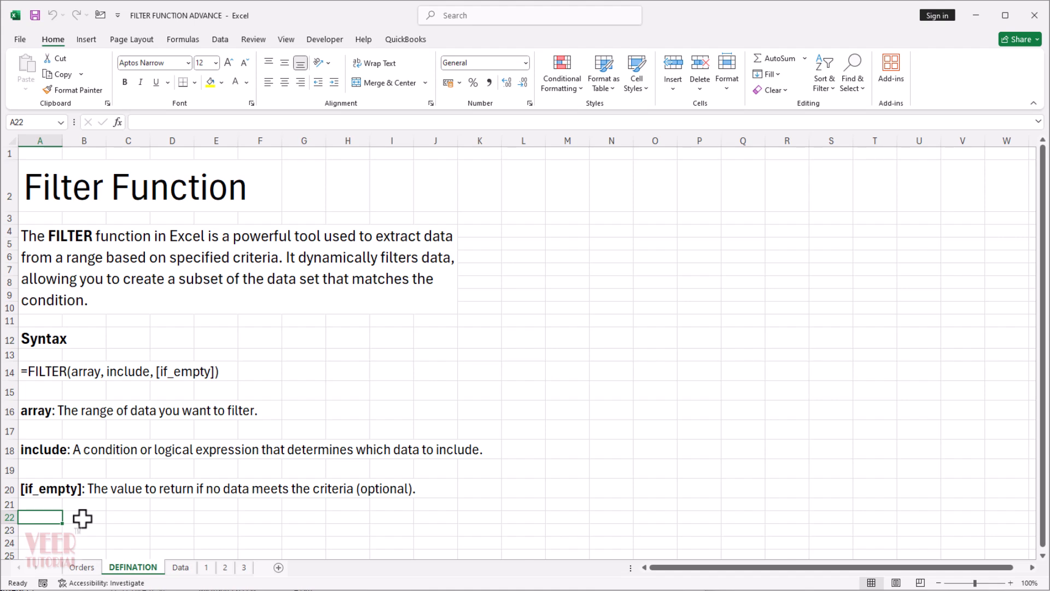
# Open the Data sheet and check the name assigned to the orders table in its table properties.
pyautogui.click(184, 569)
pyautogui.click(264, 295)
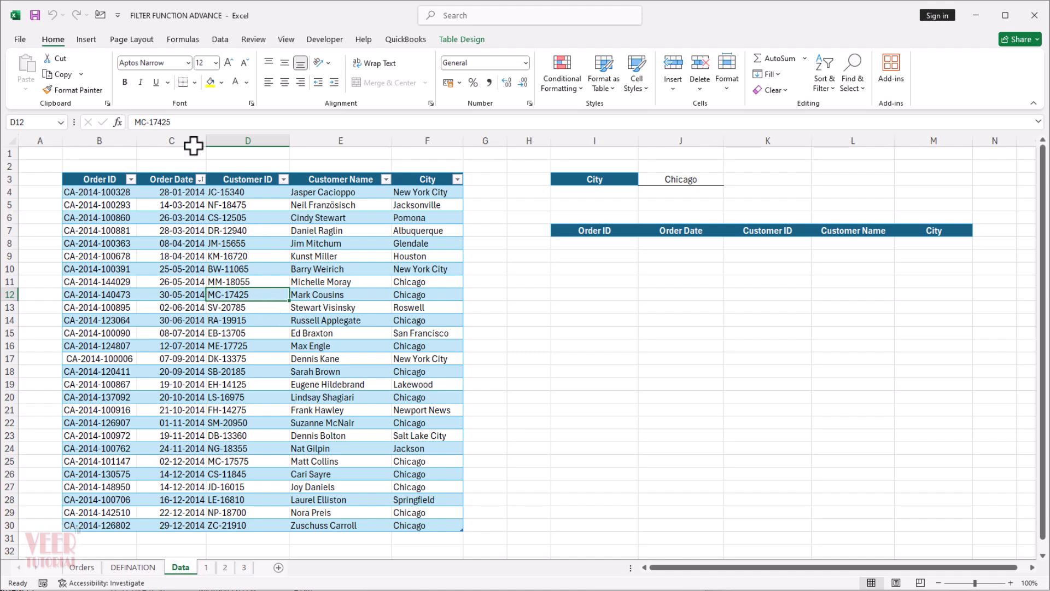
pyautogui.click(80, 38)
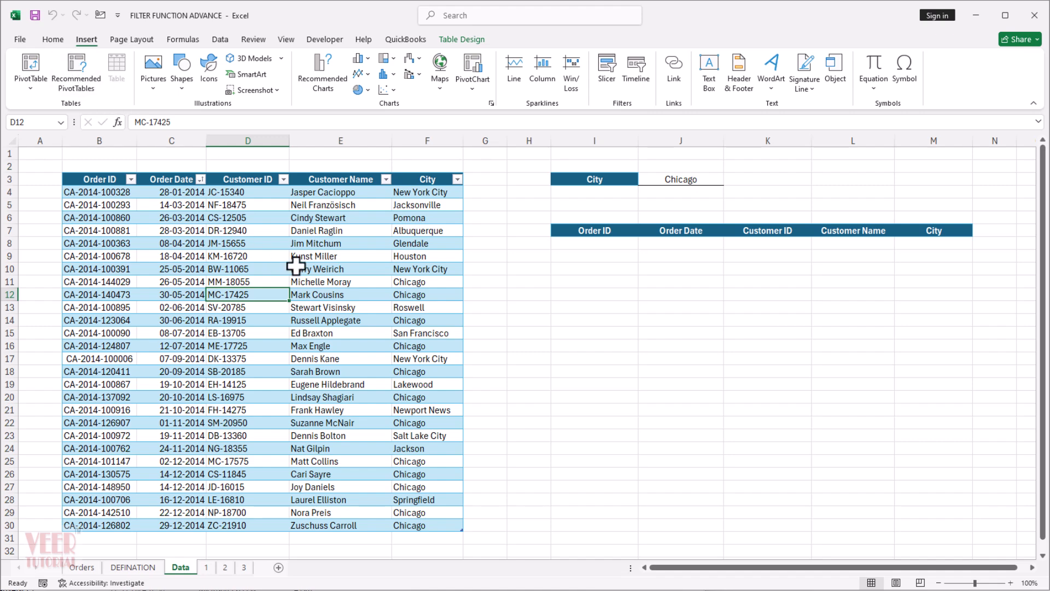
pyautogui.click(467, 38)
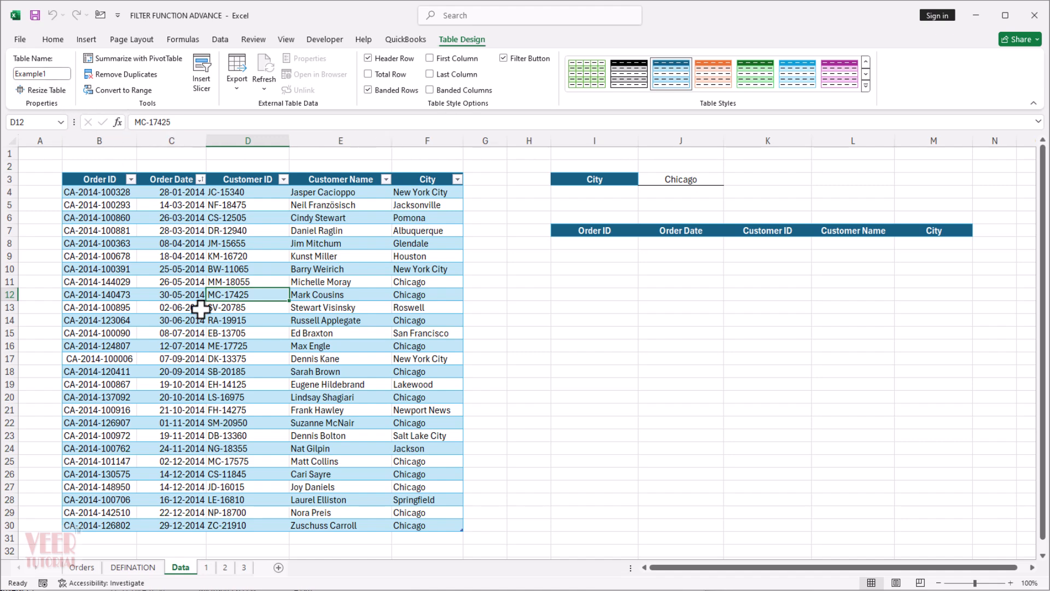
pyautogui.click(602, 385)
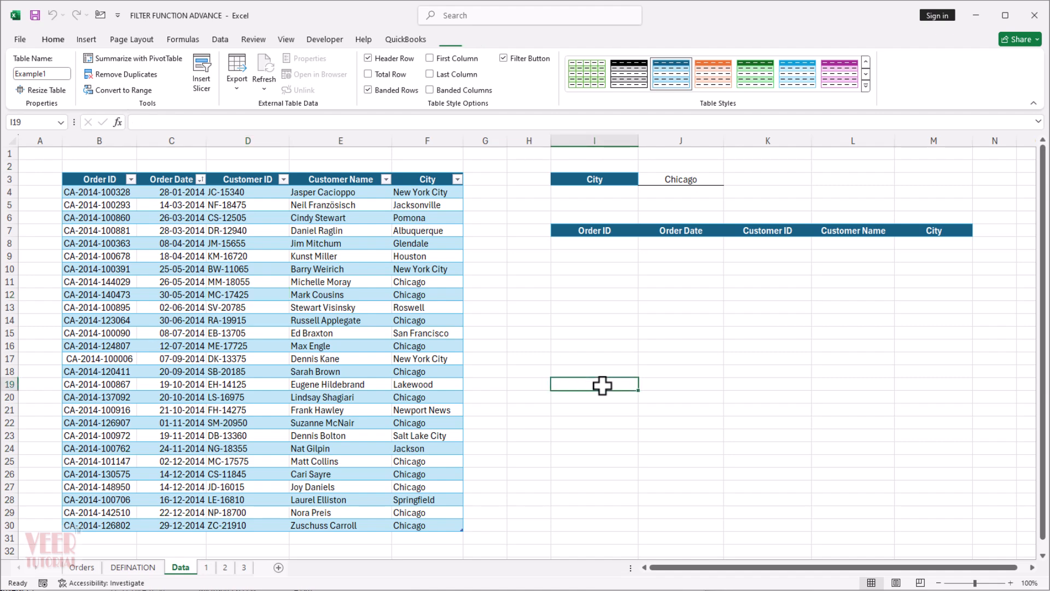
pyautogui.click(614, 334)
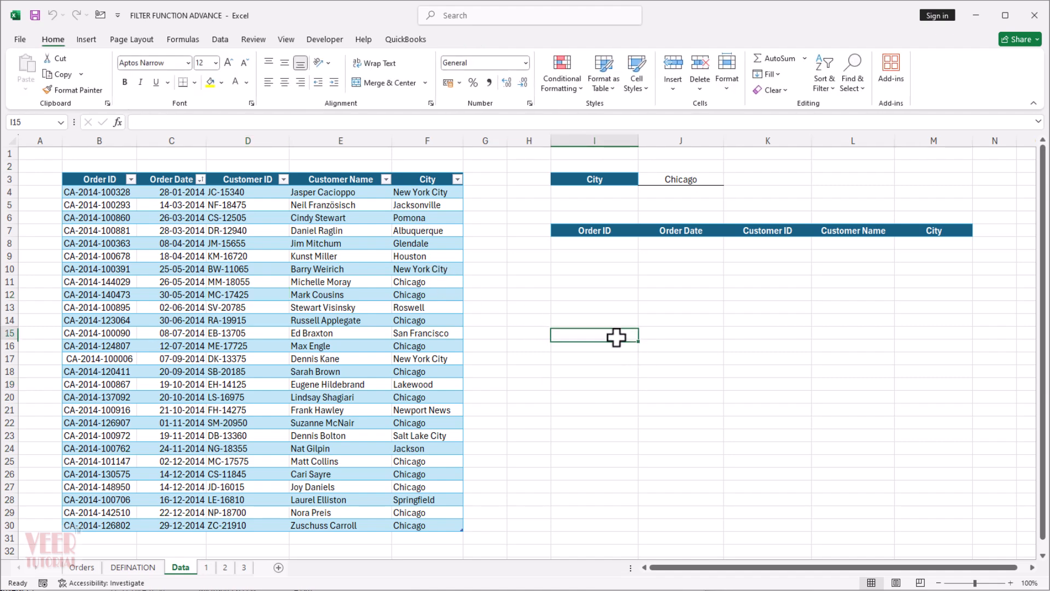
# Enter =Example1[City]=J3 in I8 to test each order's city against the City criterion, and review the spilled results.
pyautogui.click(673, 183)
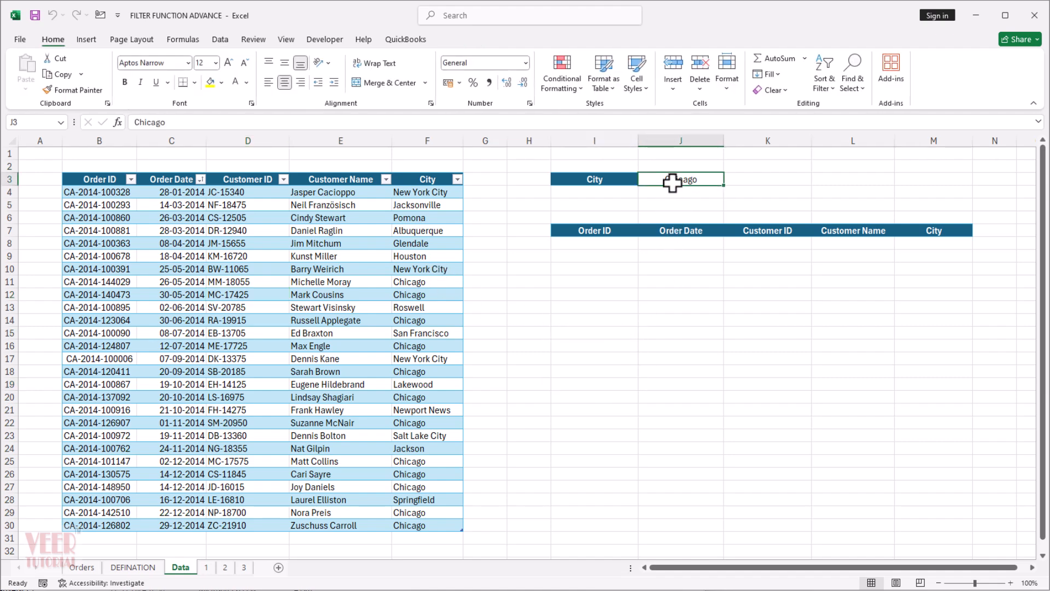
pyautogui.click(623, 242)
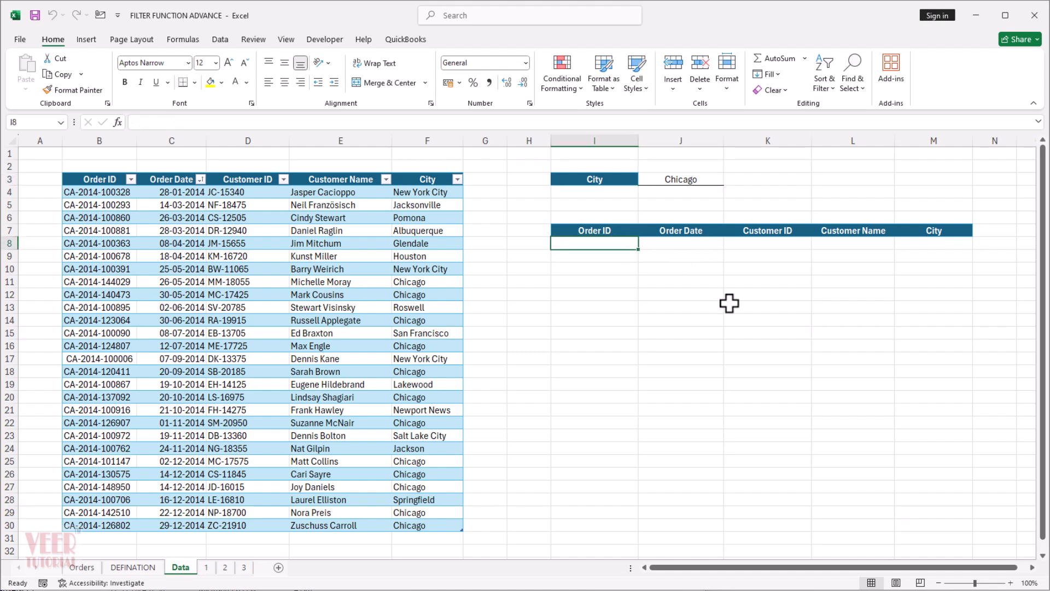
pyautogui.write('=')
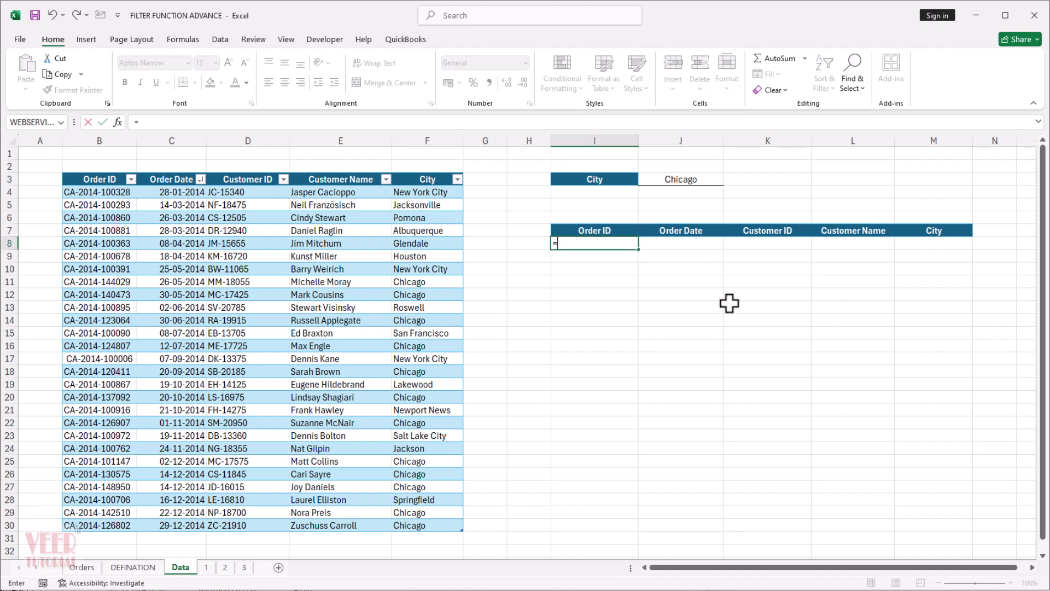
pyautogui.click(437, 168)
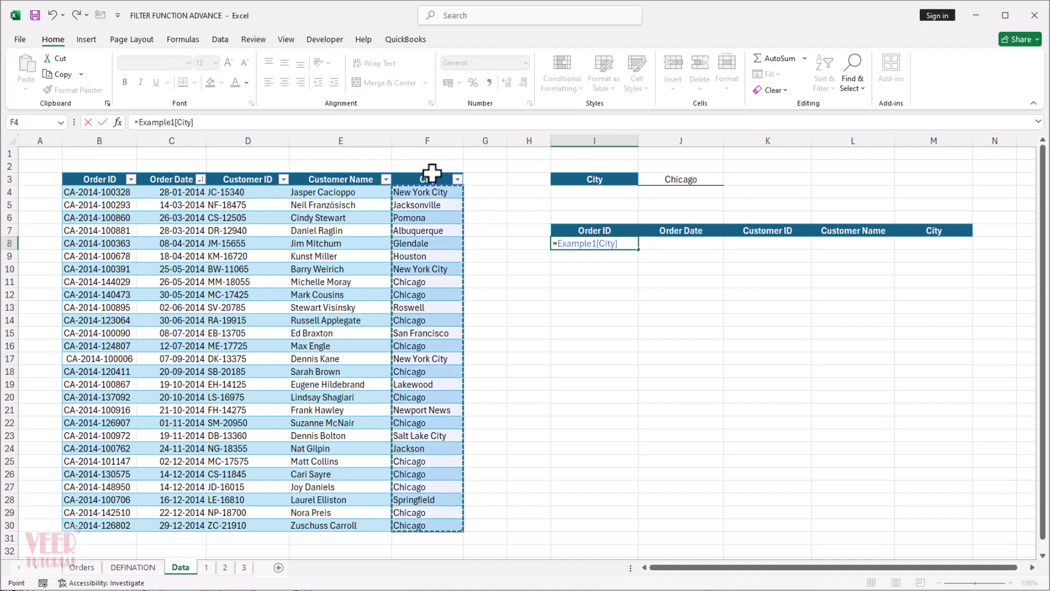
pyautogui.write('=')
pyautogui.click(691, 178)
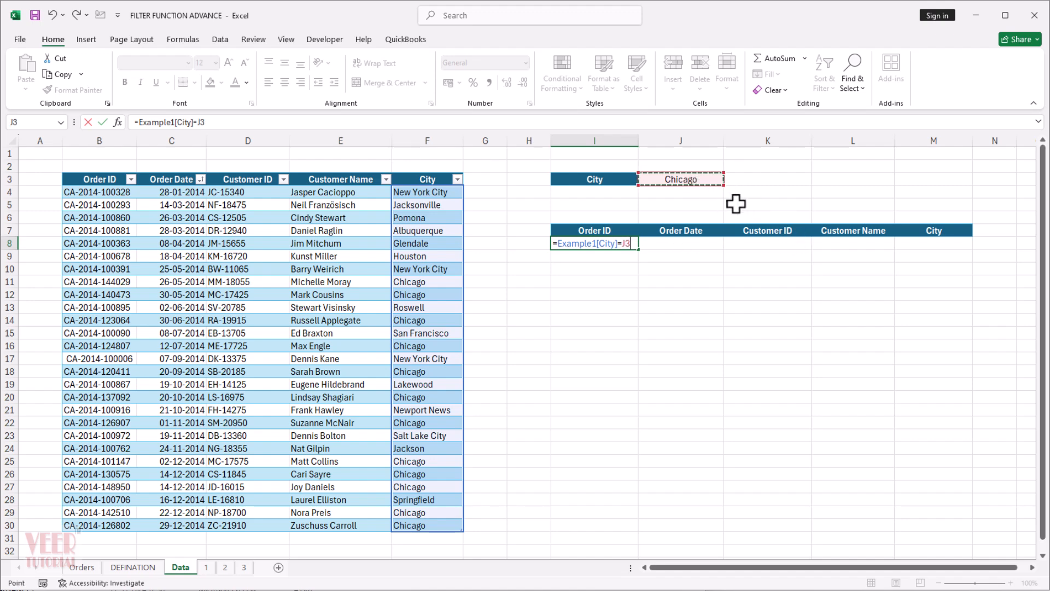
pyautogui.press('Return')
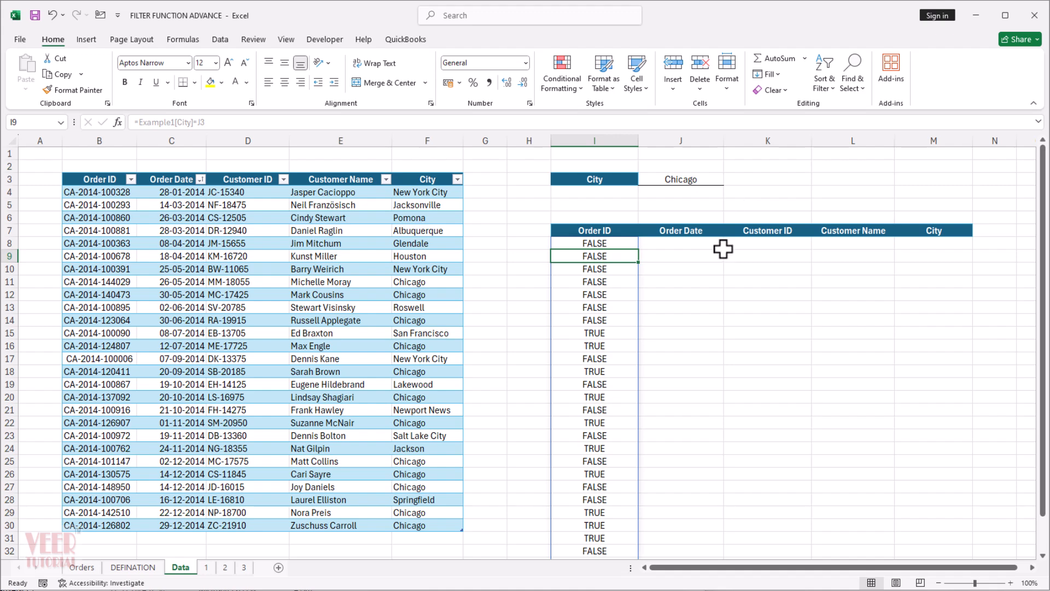
pyautogui.scroll(-2, 741, 340)
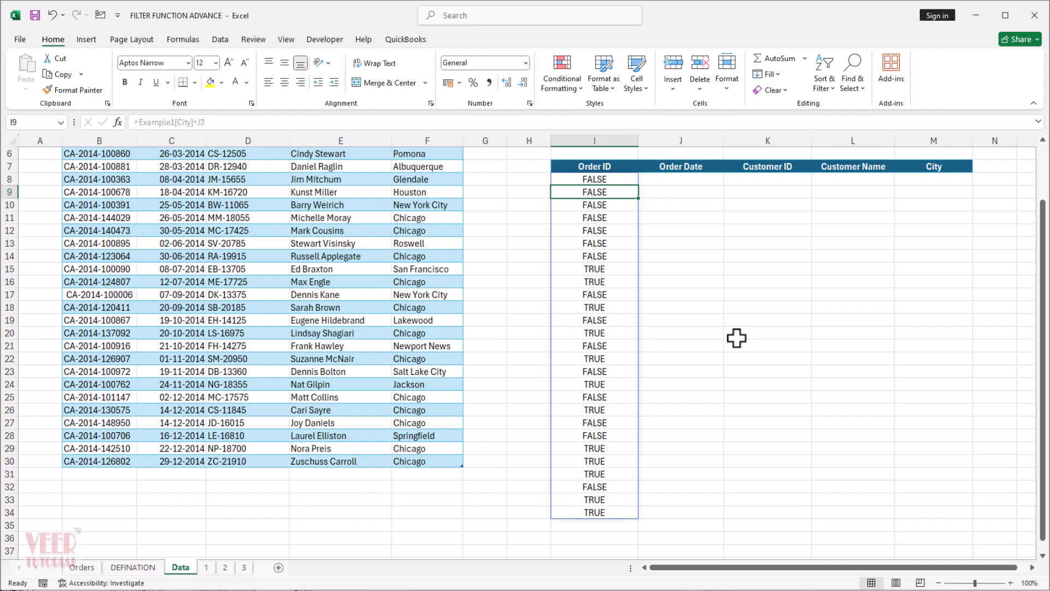
pyautogui.scroll(2, 737, 338)
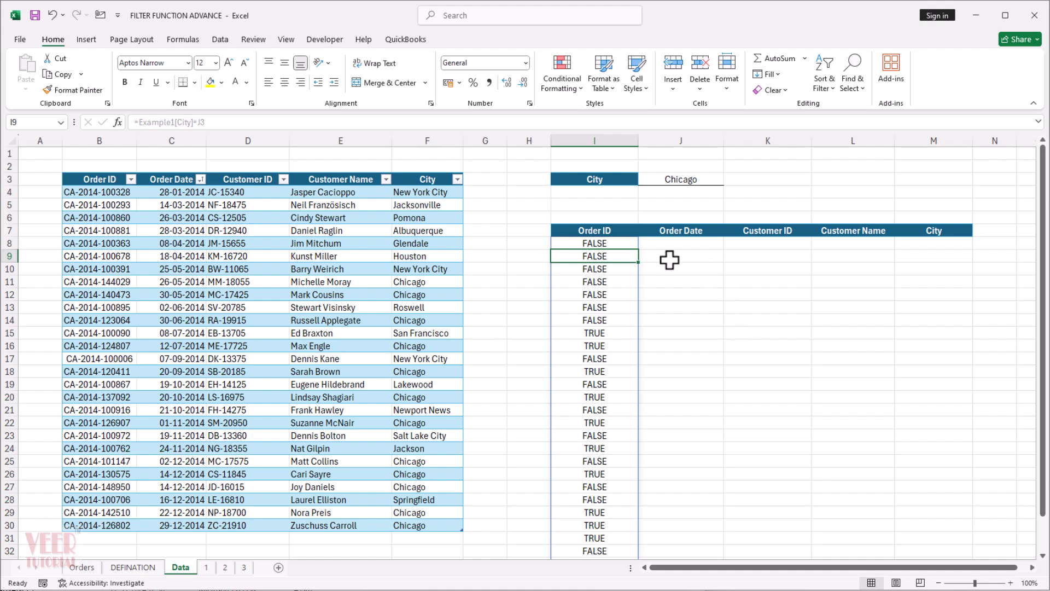
# Wrap the city test in I8 in a FILTER function so it reads =FILTER(Example1,Example1[City]=J3,"No data").
pyautogui.click(616, 244)
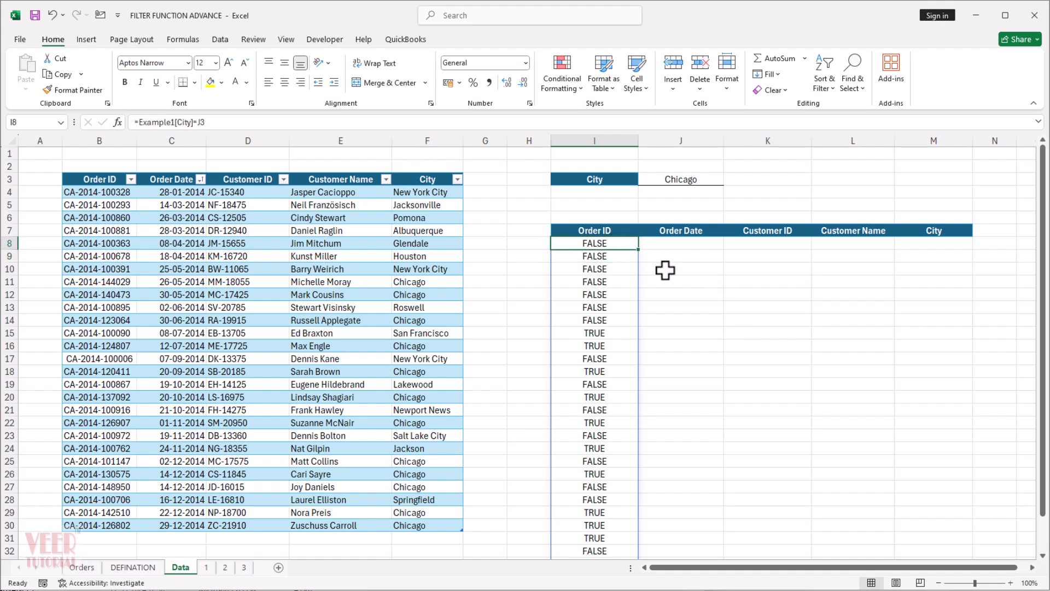
pyautogui.click(138, 122)
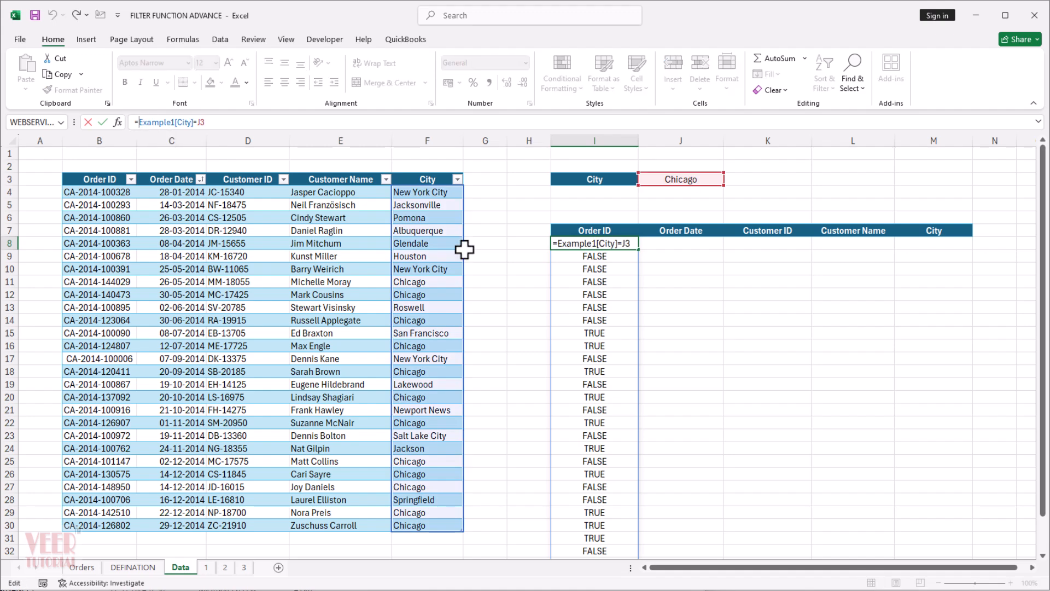
pyautogui.write('fil')
pyautogui.press('Tab')
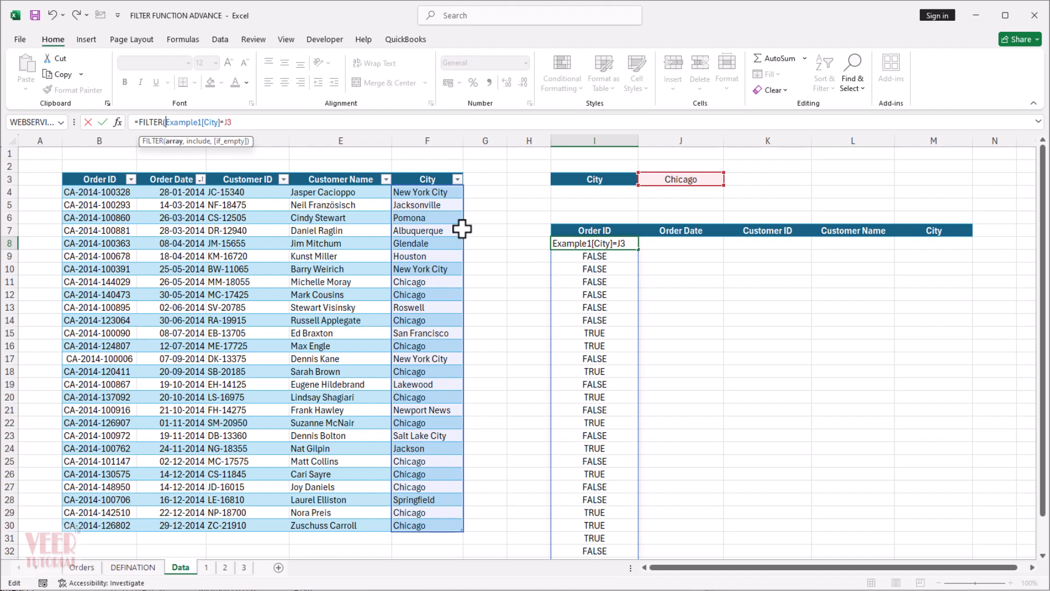
pyautogui.click(54, 165)
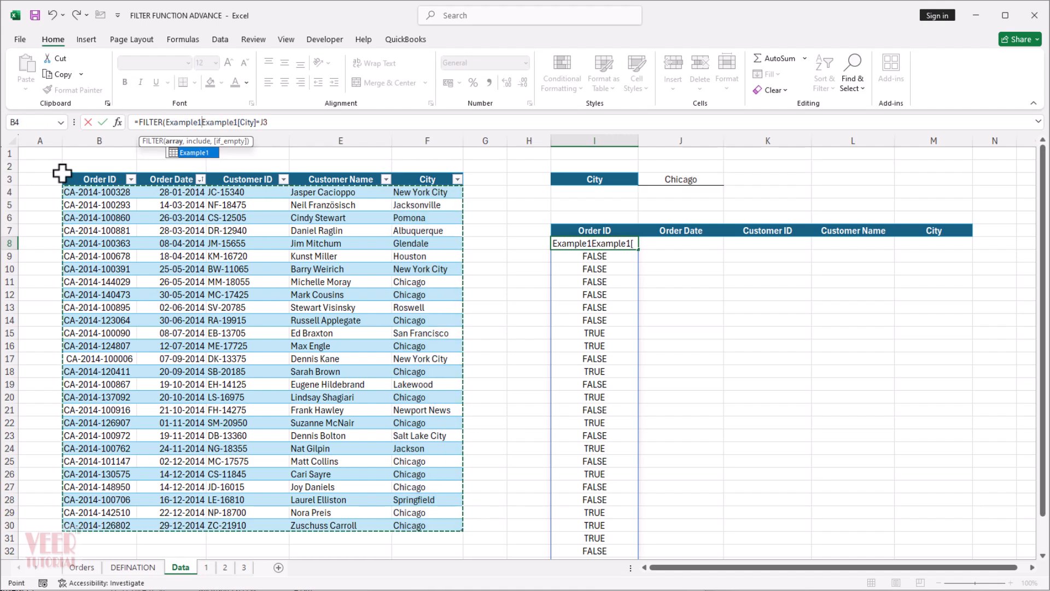
pyautogui.write(',')
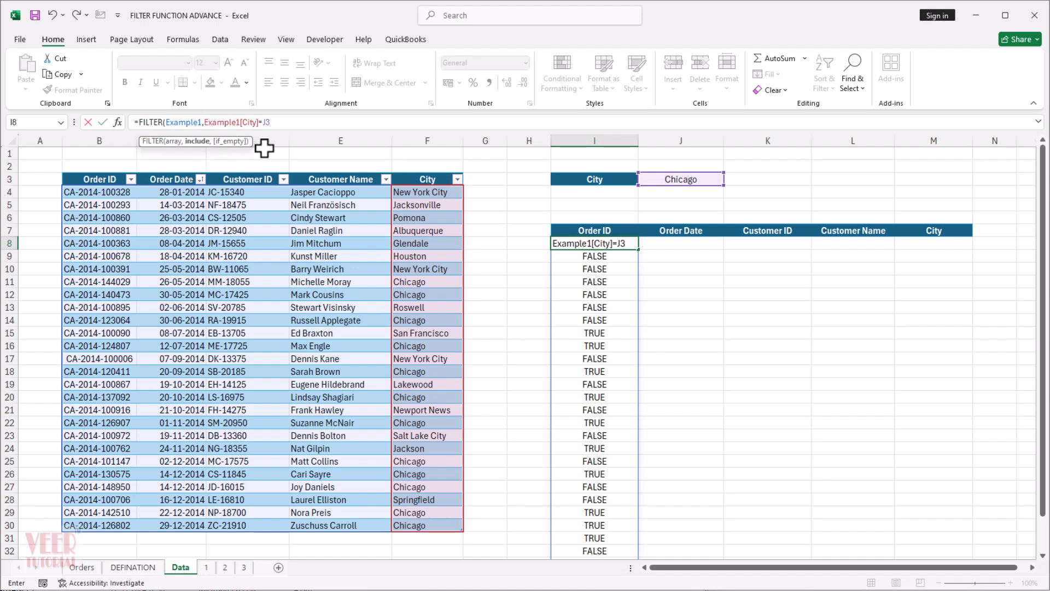
pyautogui.click(285, 124)
pyautogui.write(',')
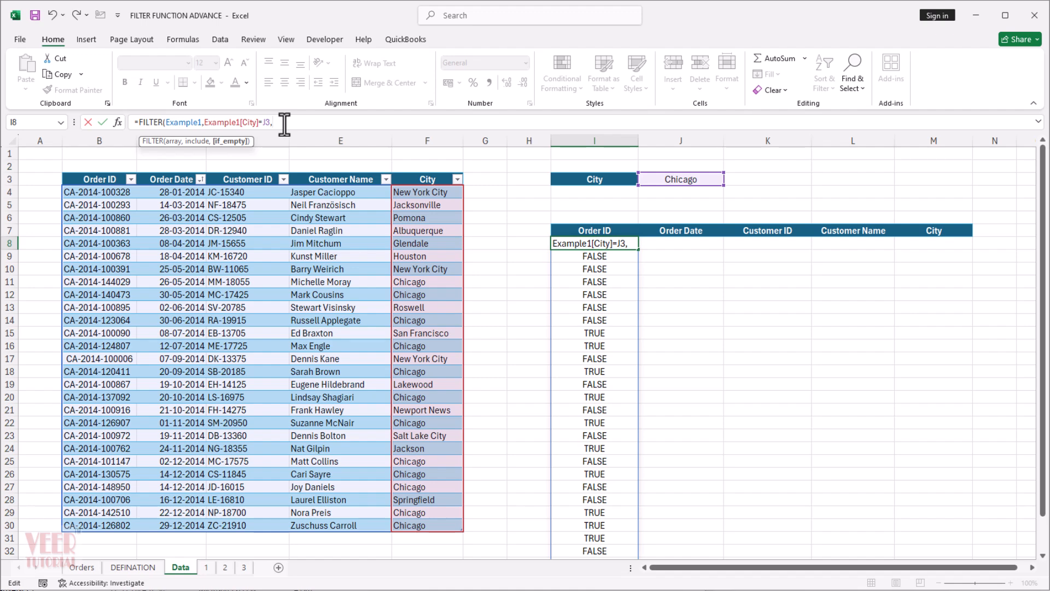
pyautogui.write('"No data")')
pyautogui.press('Return')
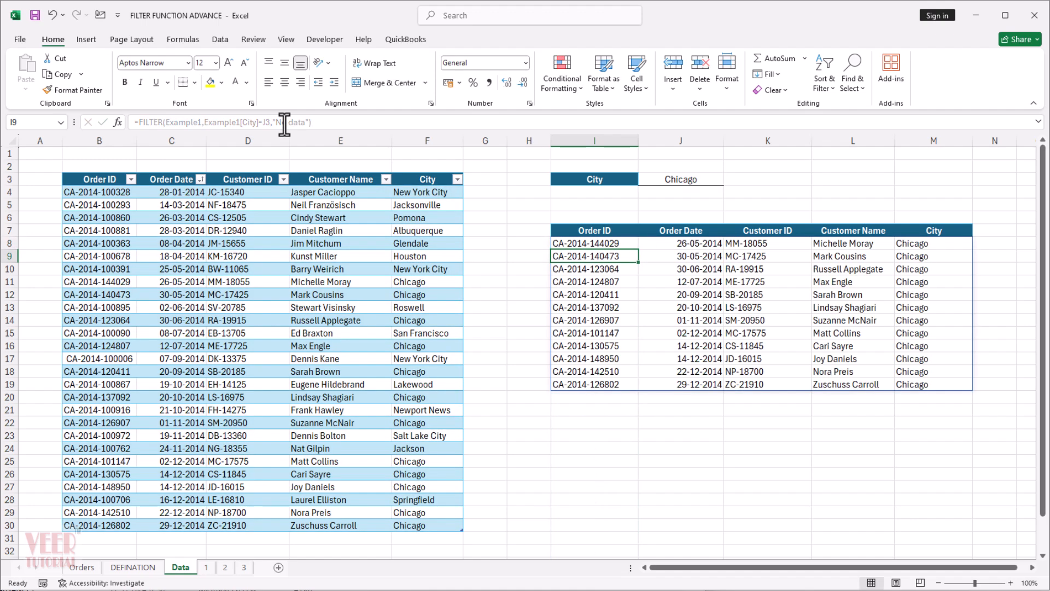
pyautogui.click(852, 442)
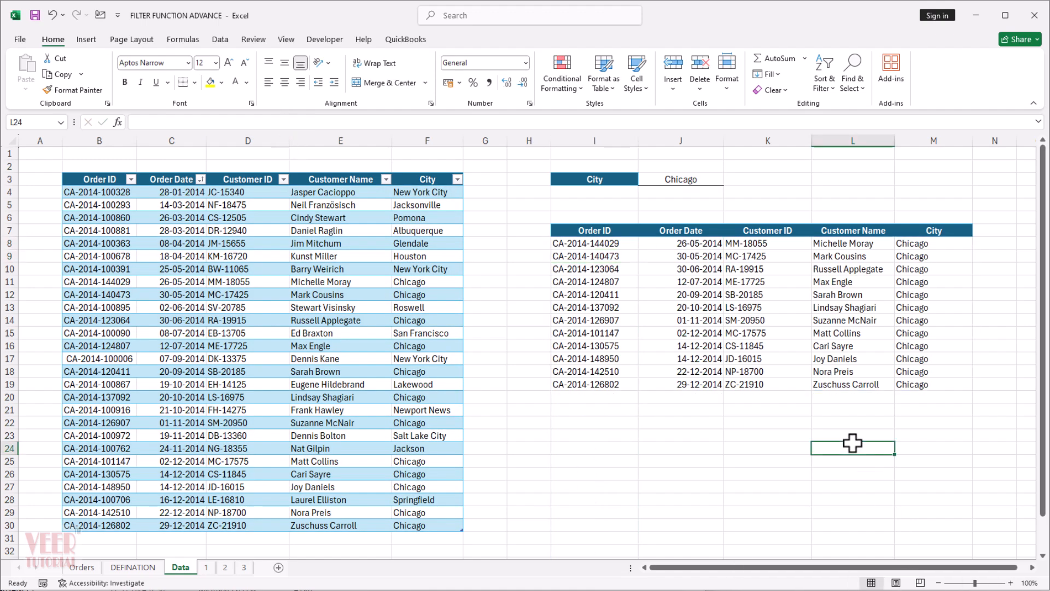
pyautogui.click(931, 436)
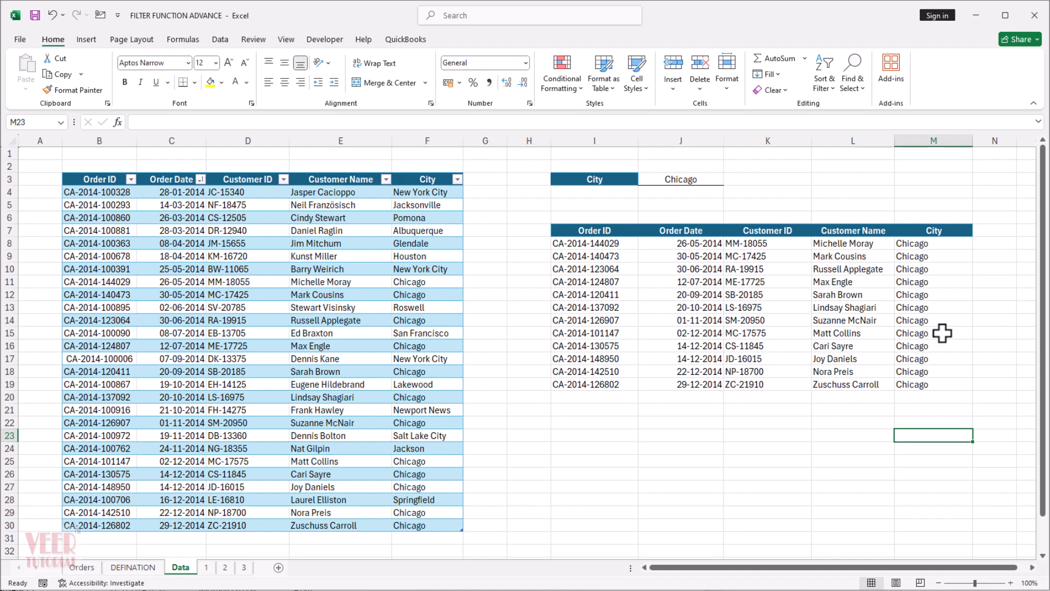
pyautogui.click(587, 292)
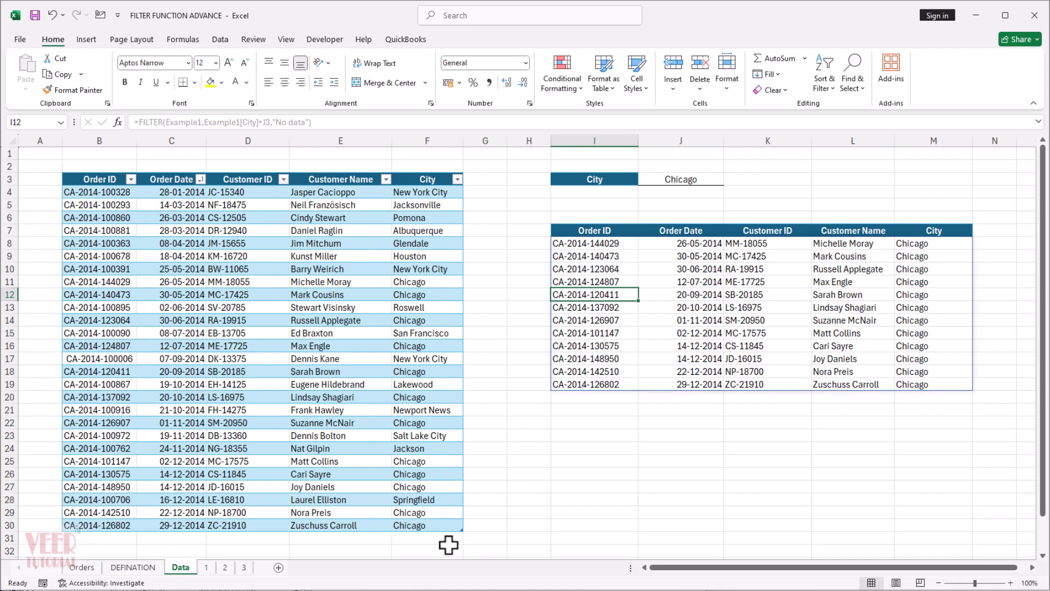
pyautogui.click(727, 409)
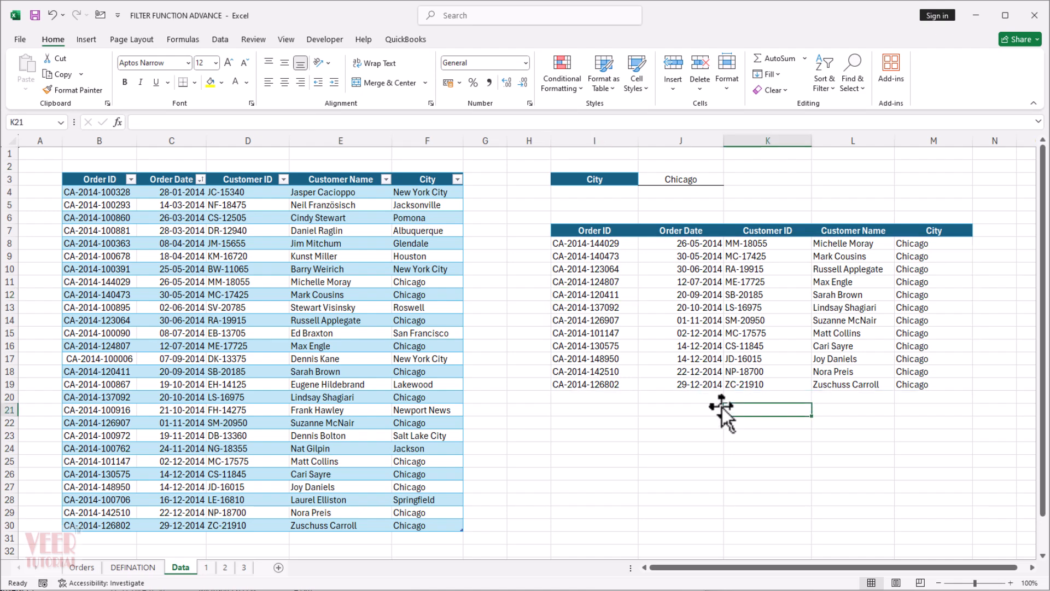
# Copy Pomona from the orders table and paste it as a value into the City criterion cell J3, then end copy mode.
pyautogui.click(437, 218)
pyautogui.hotkey('ctrl', 'c')
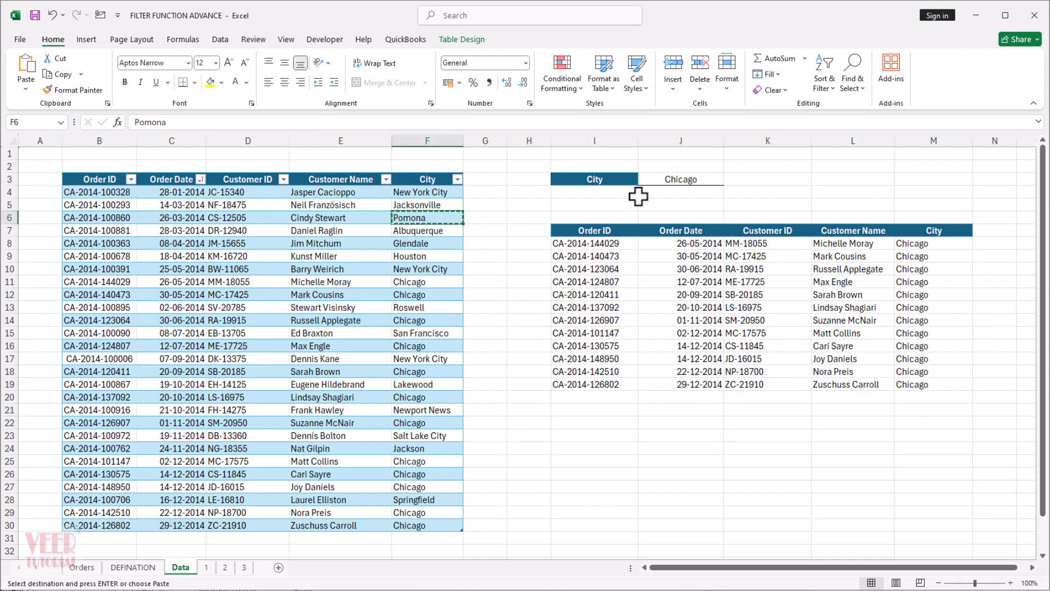
pyautogui.click(677, 181)
pyautogui.hotkey('ctrl', 'alt', 'v')
pyautogui.press('v')
pyautogui.press('Return')
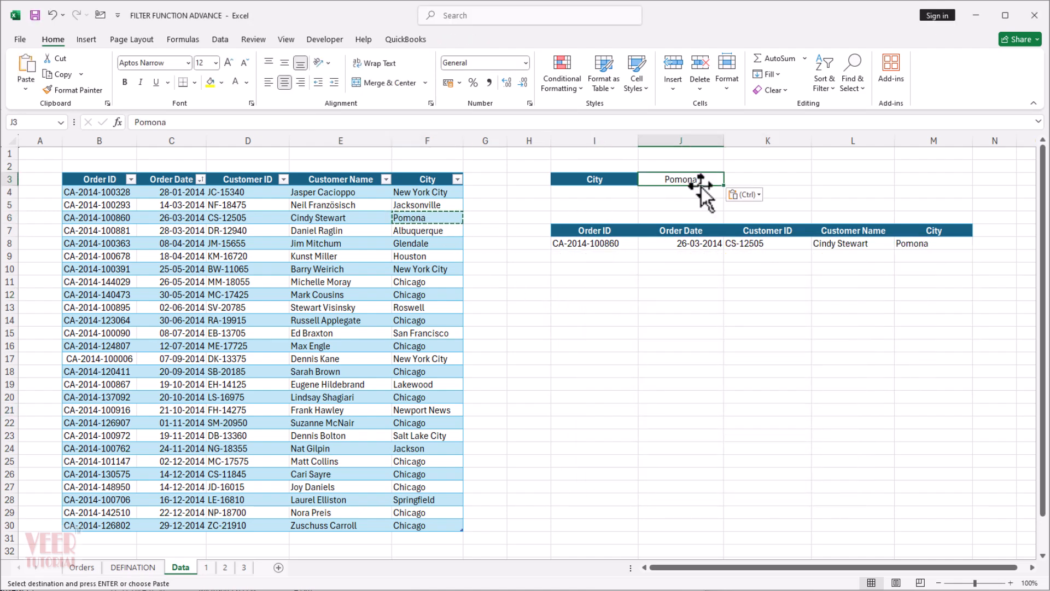
pyautogui.click(765, 422)
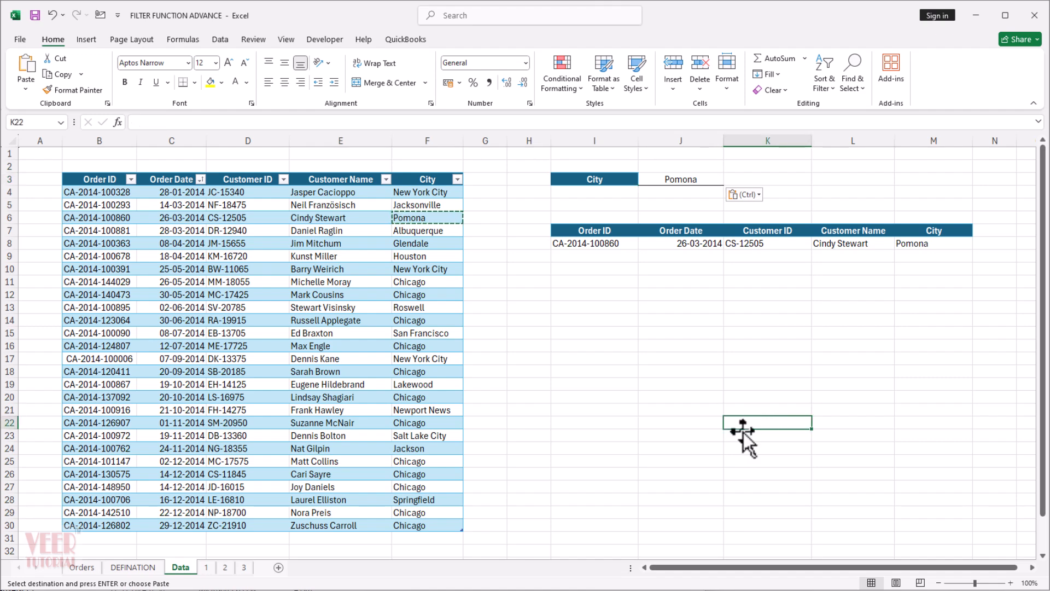
pyautogui.click(596, 399)
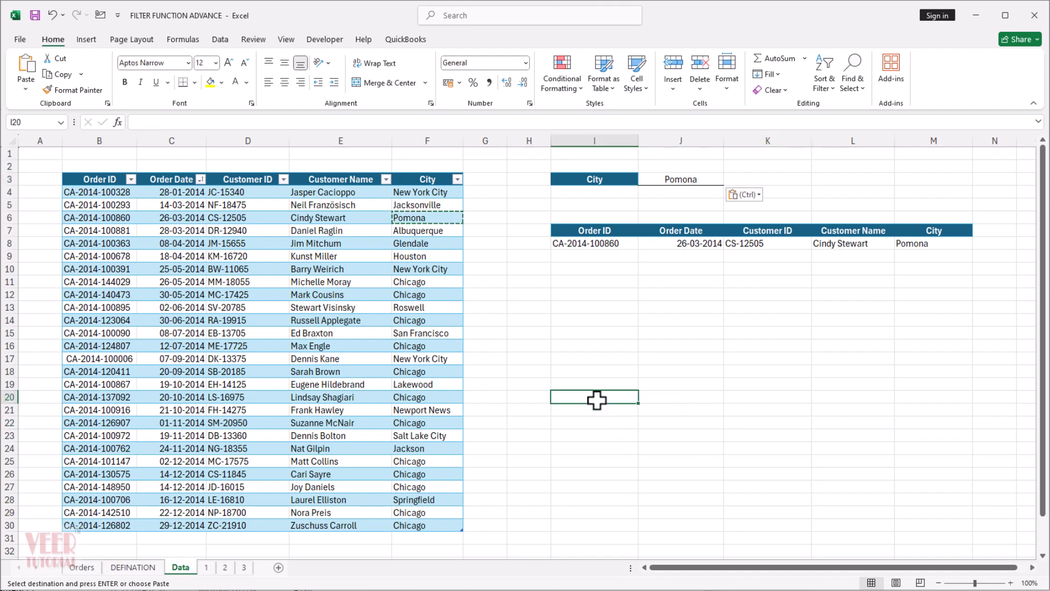
pyautogui.press('Escape')
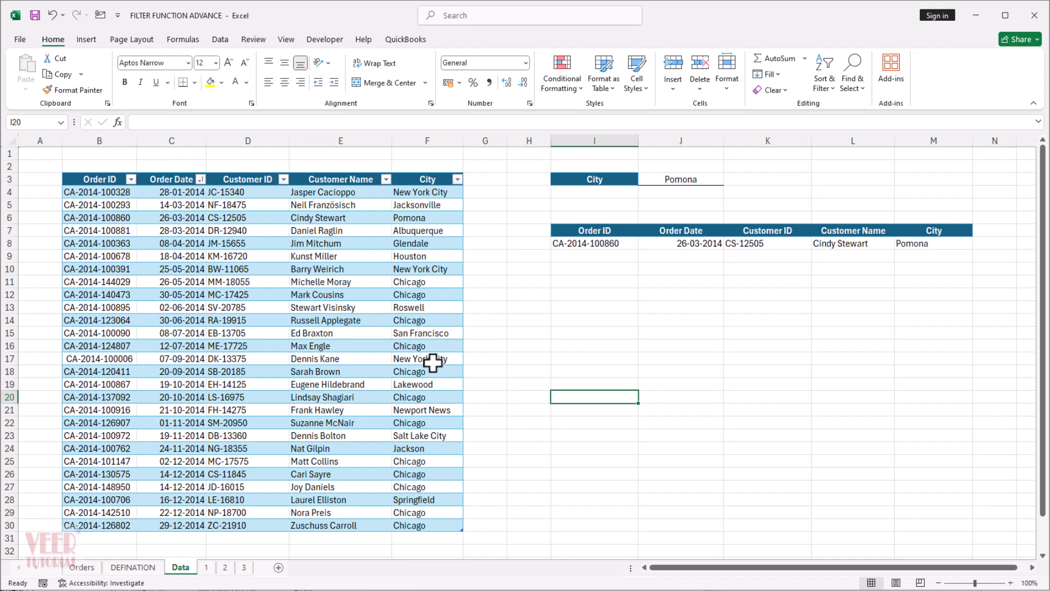
# Open sheet 1 and widen column B until the City and Category labels fit.
pyautogui.hotkey('ctrl', 'pagedown')
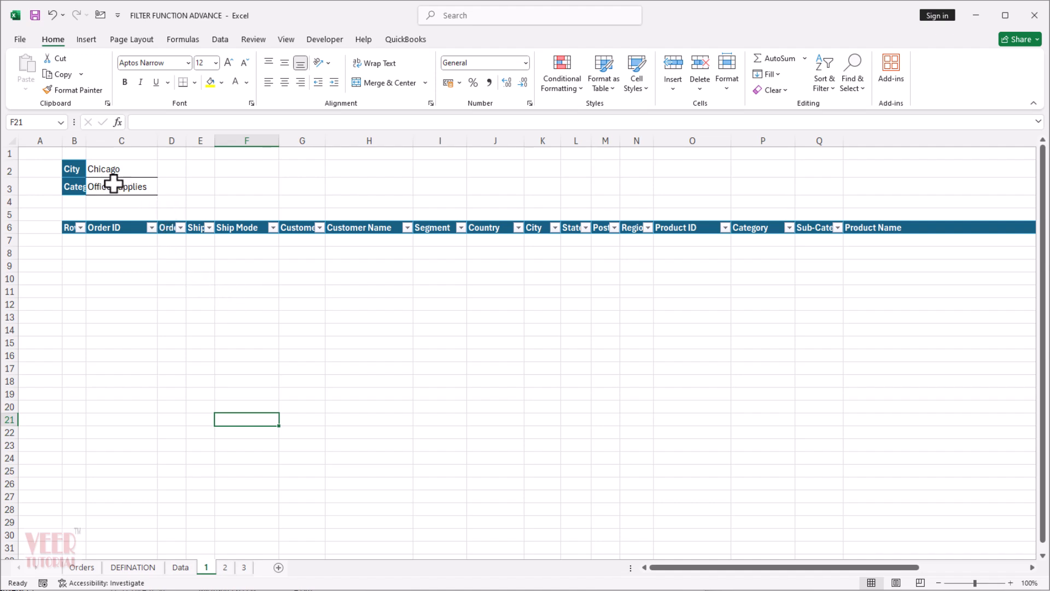
pyautogui.moveTo(86, 141); pyautogui.dragTo(119, 141)
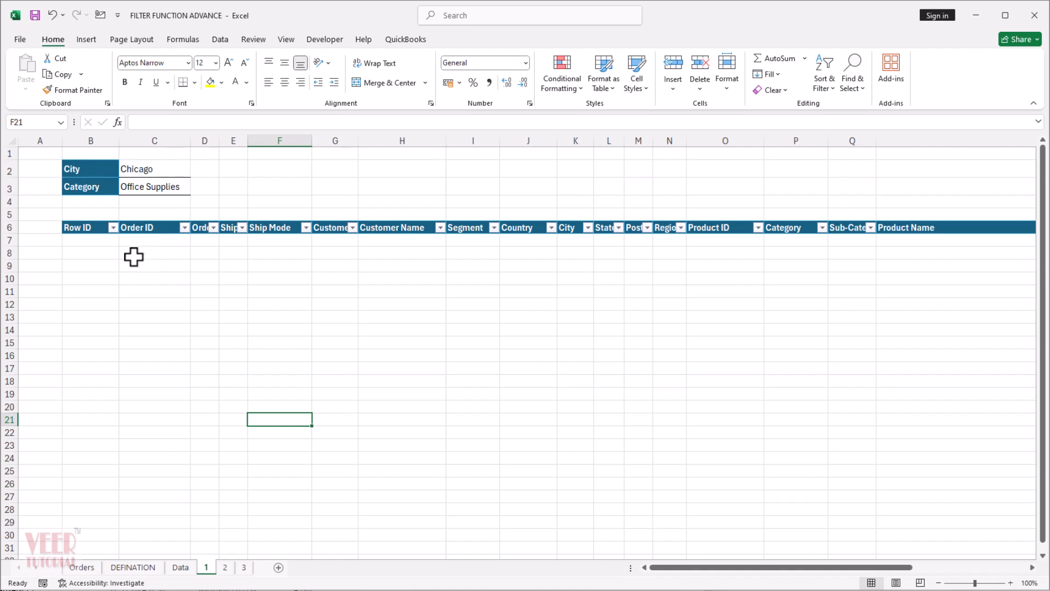
# Begin a formula in B7 with the city test (OrderData[City]='1'!C2), taking the City column from the Orders sheet.
pyautogui.click(108, 244)
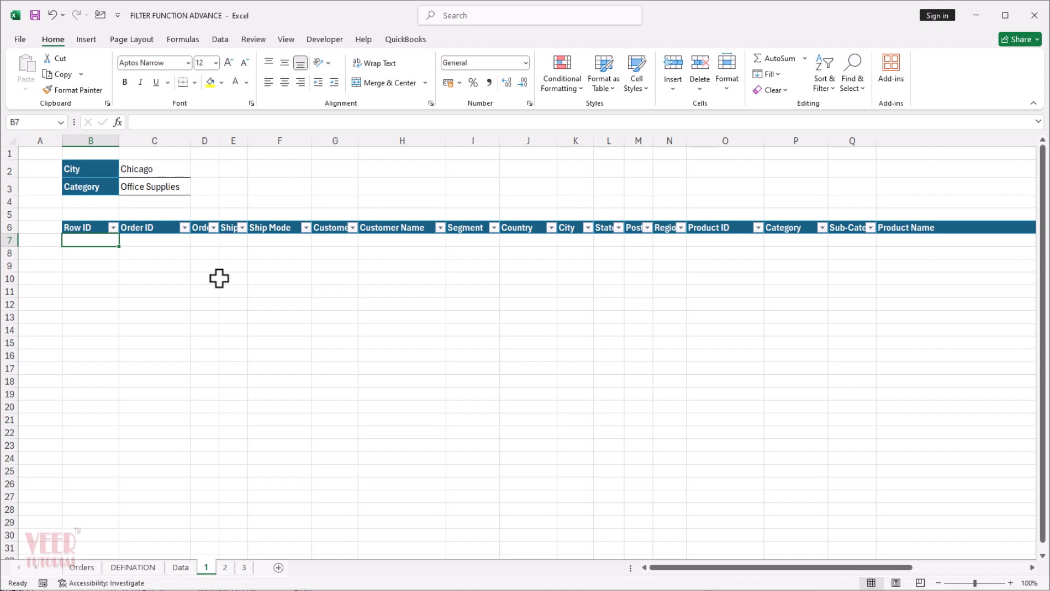
pyautogui.write('=')
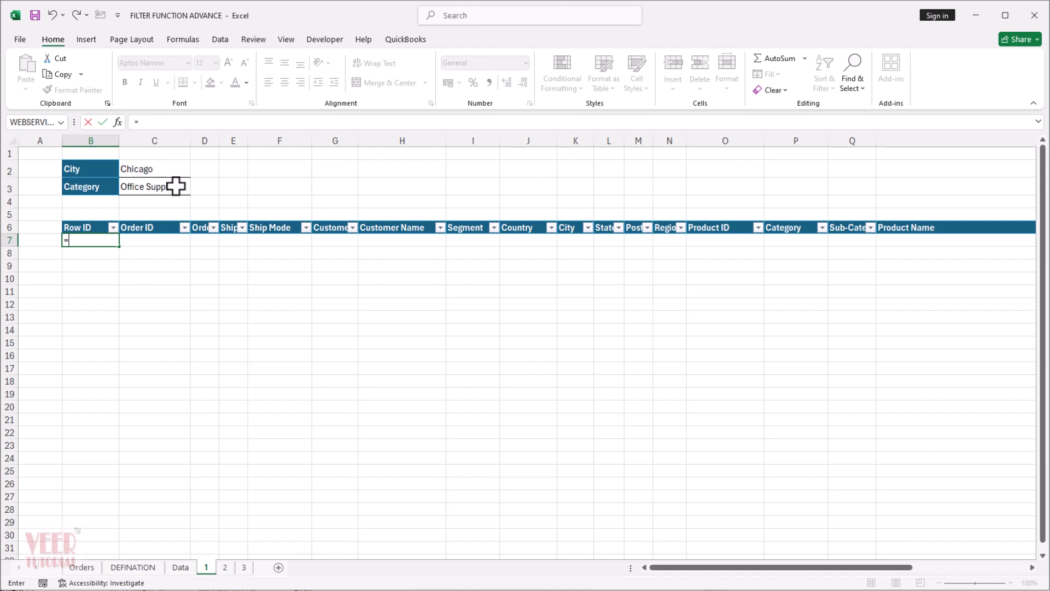
pyautogui.write('(')
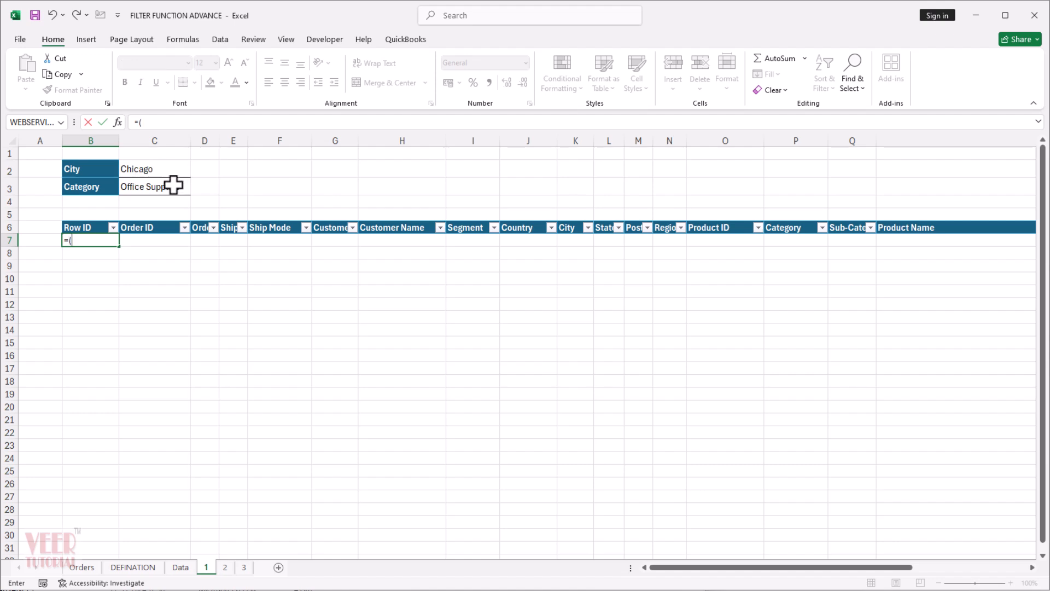
pyautogui.click(82, 568)
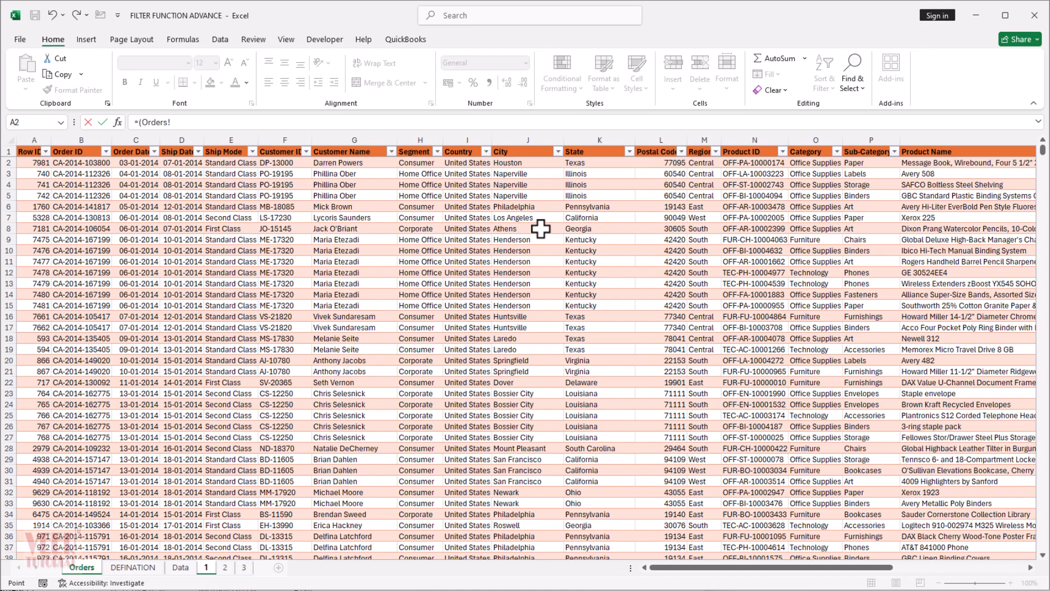
pyautogui.click(524, 143)
pyautogui.write('=')
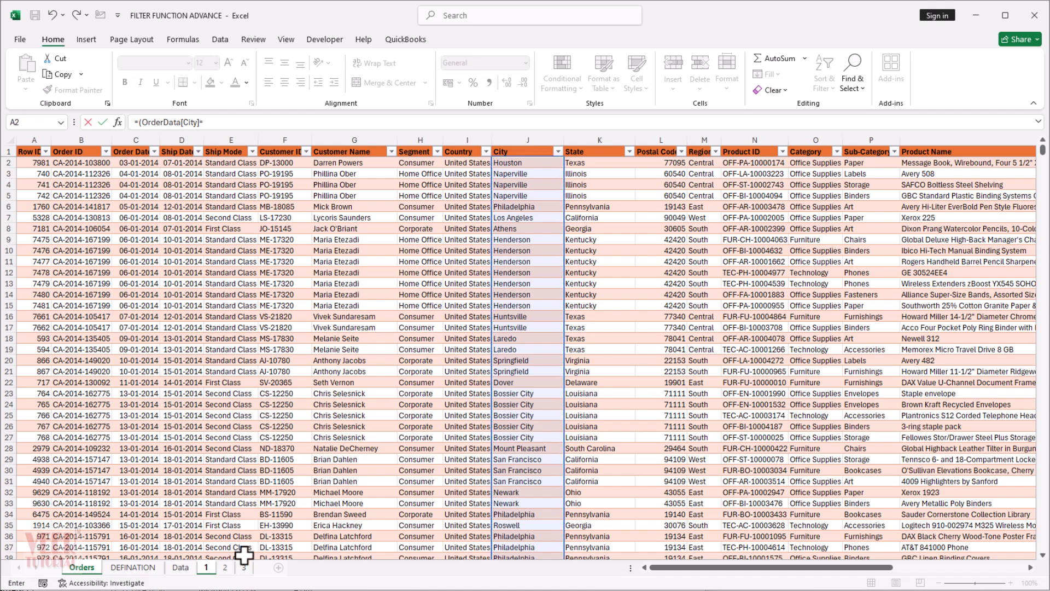
pyautogui.click(206, 568)
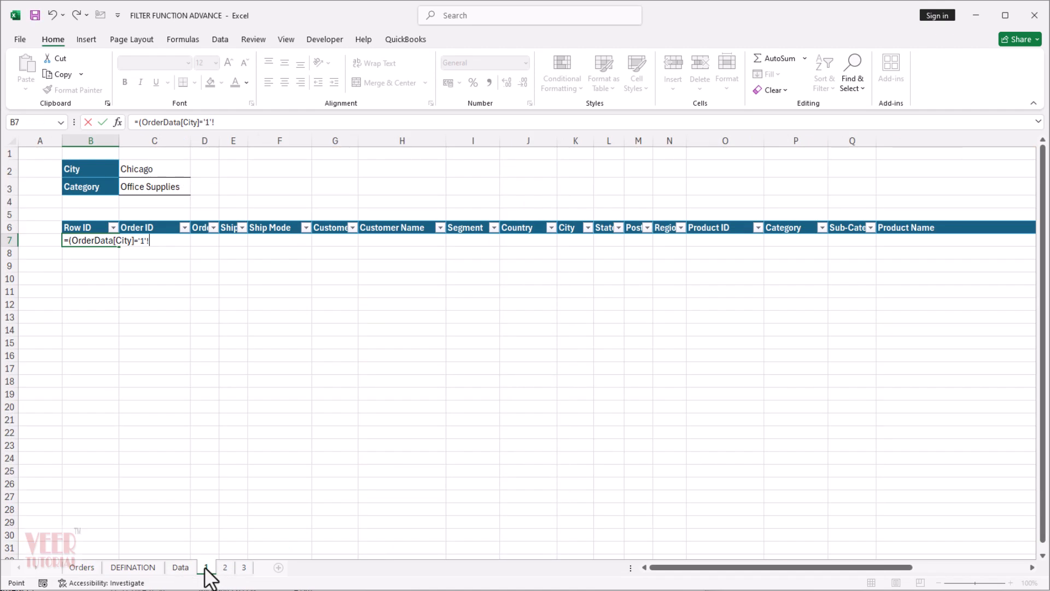
pyautogui.click(154, 169)
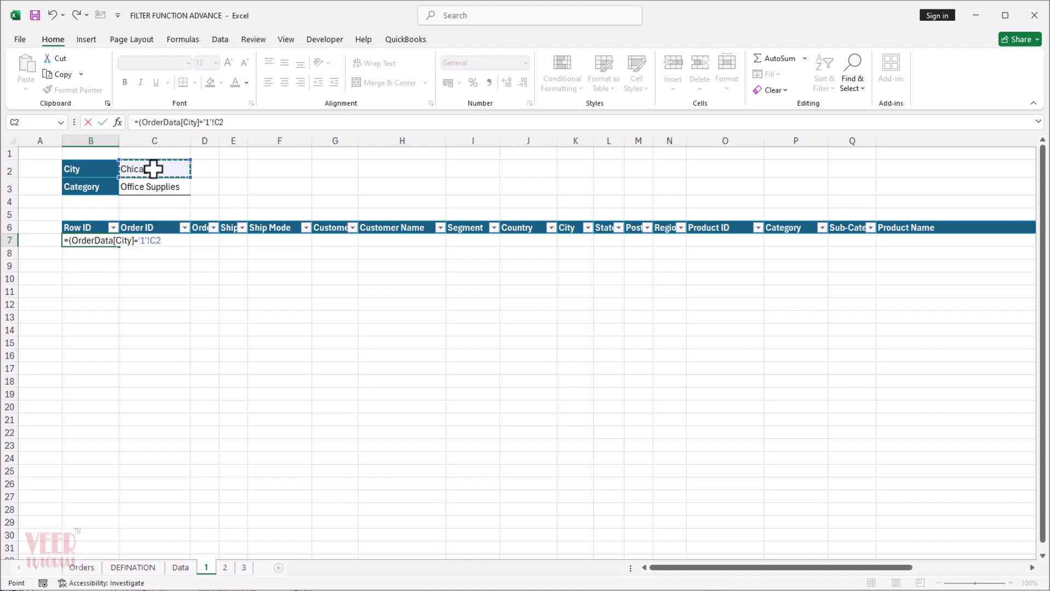
pyautogui.write(')')
# Multiply the city test by (OrderData[Category]='1'!C3) to require both criteria, and enter the formula in B7.
pyautogui.write('*(')
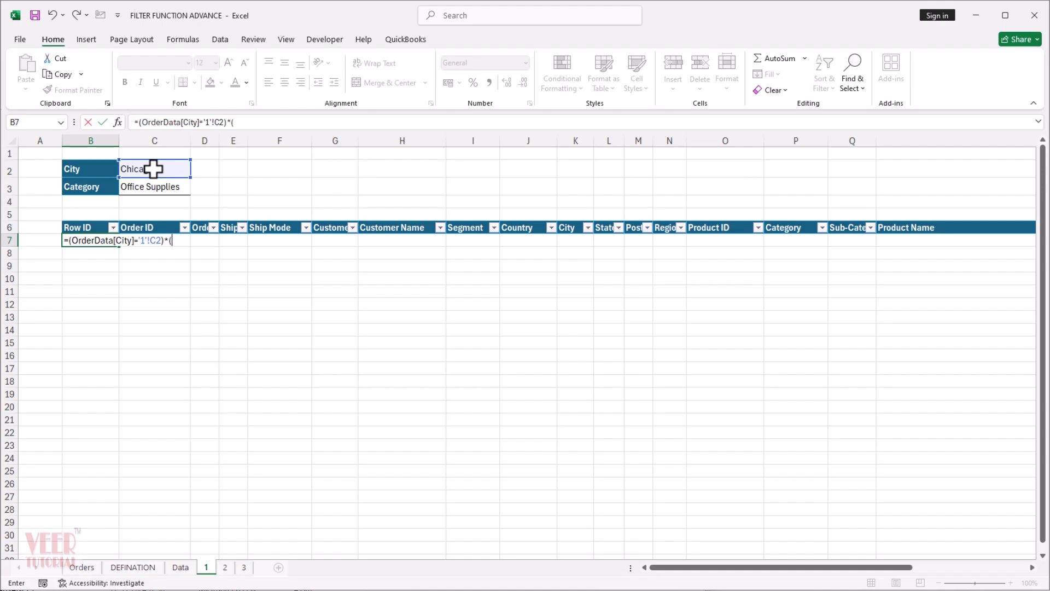
pyautogui.click(90, 568)
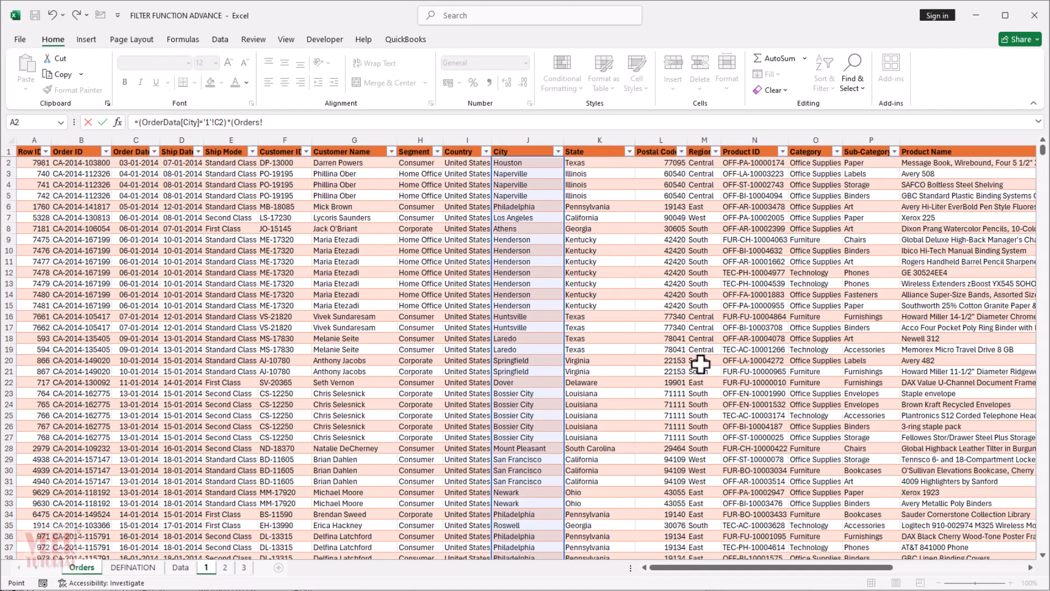
pyautogui.click(810, 146)
pyautogui.write('=')
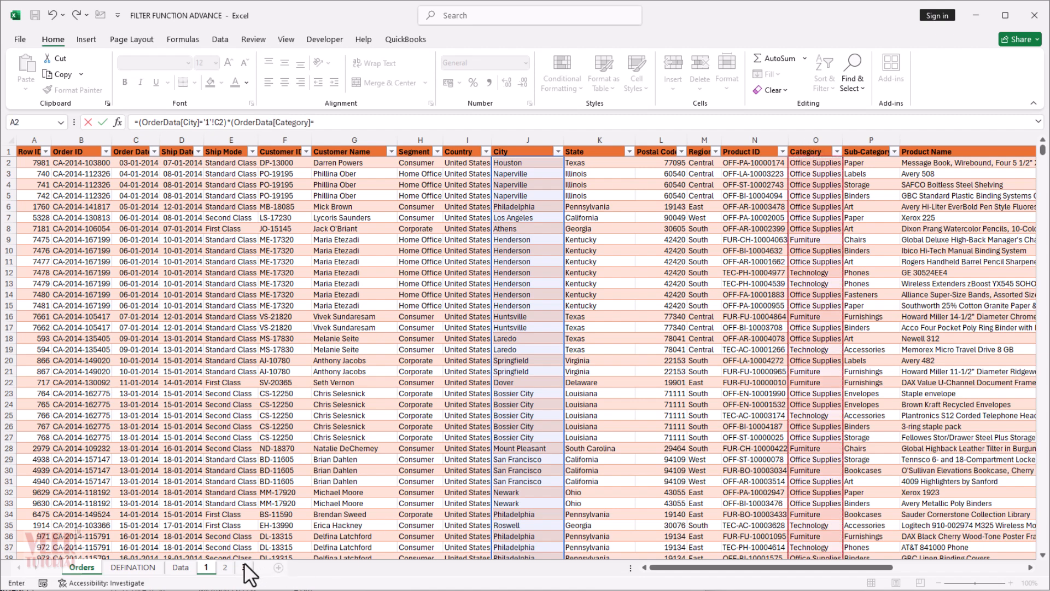
pyautogui.click(207, 569)
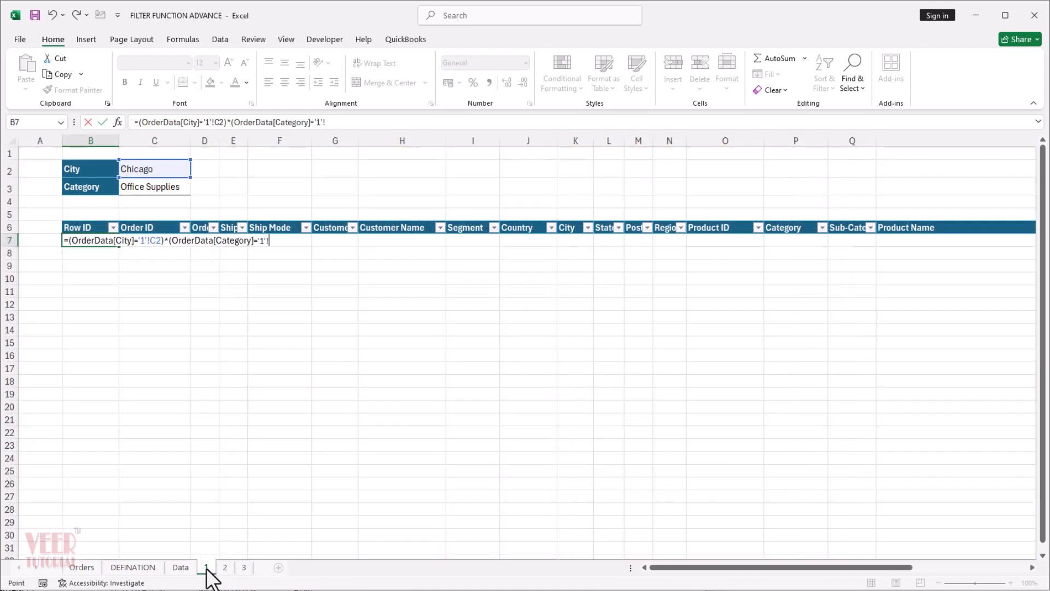
pyautogui.click(157, 187)
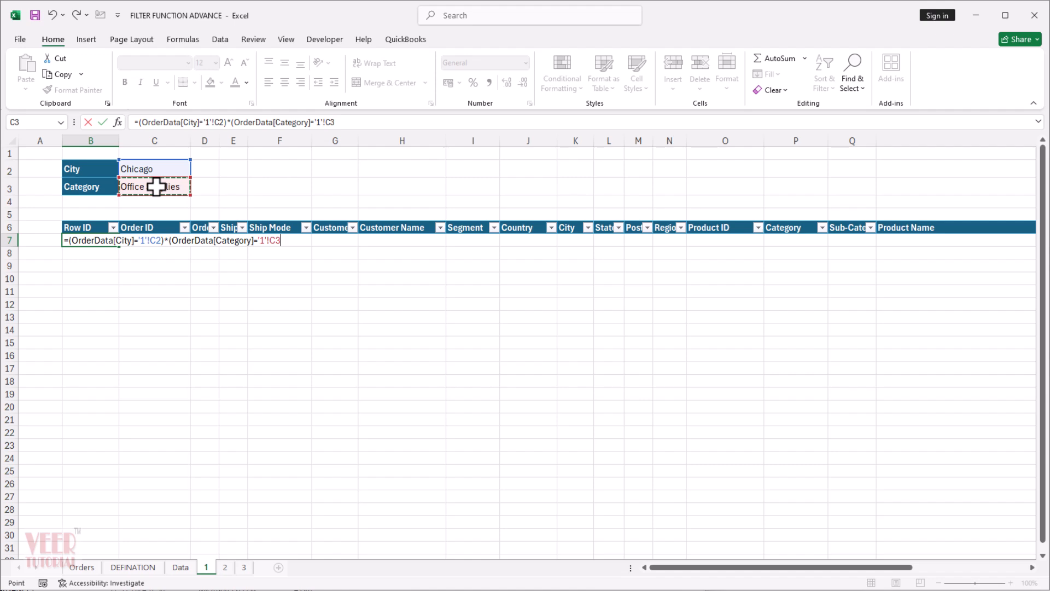
pyautogui.write(')')
pyautogui.press('Return')
# Wrap the combined test in B7 in a FILTER function: =FILTER(OrderData,(OrderData[City]='1'!C2)*(OrderData[Category]='1'!C3),"No Data").
pyautogui.click(104, 240)
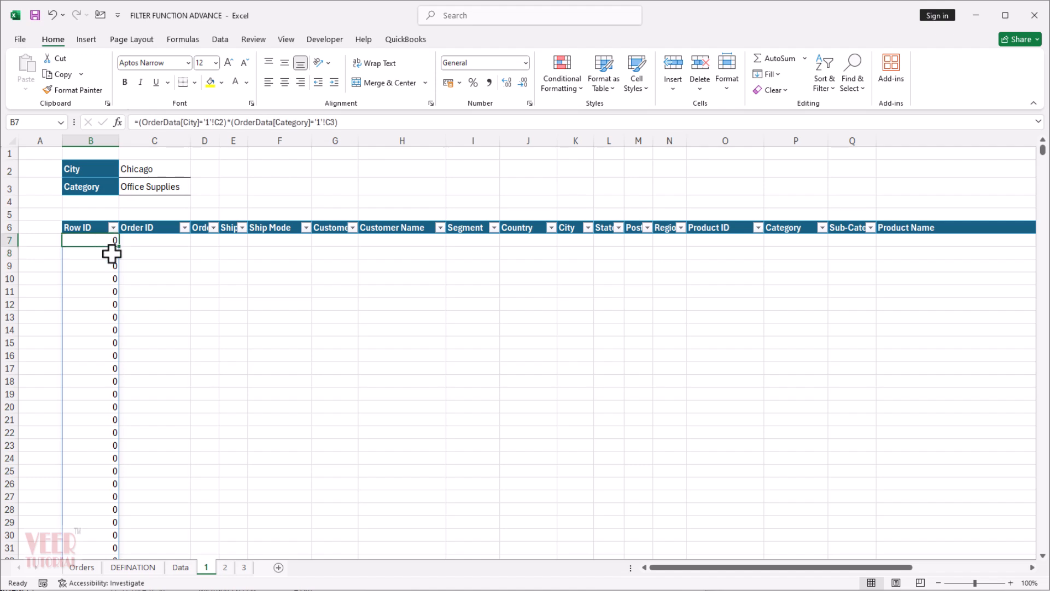
pyautogui.click(138, 123)
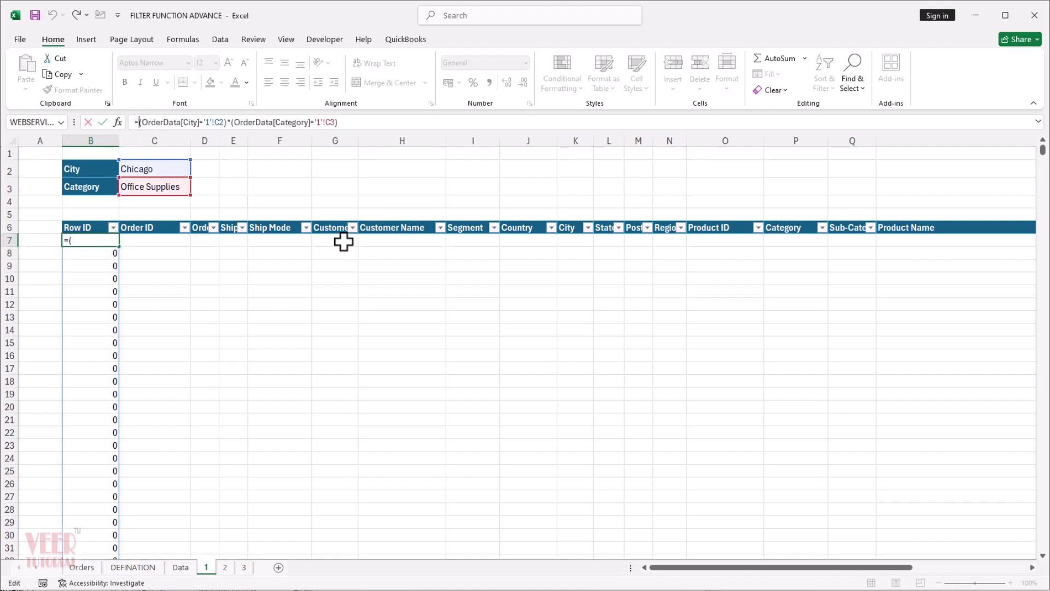
pyautogui.write('fil')
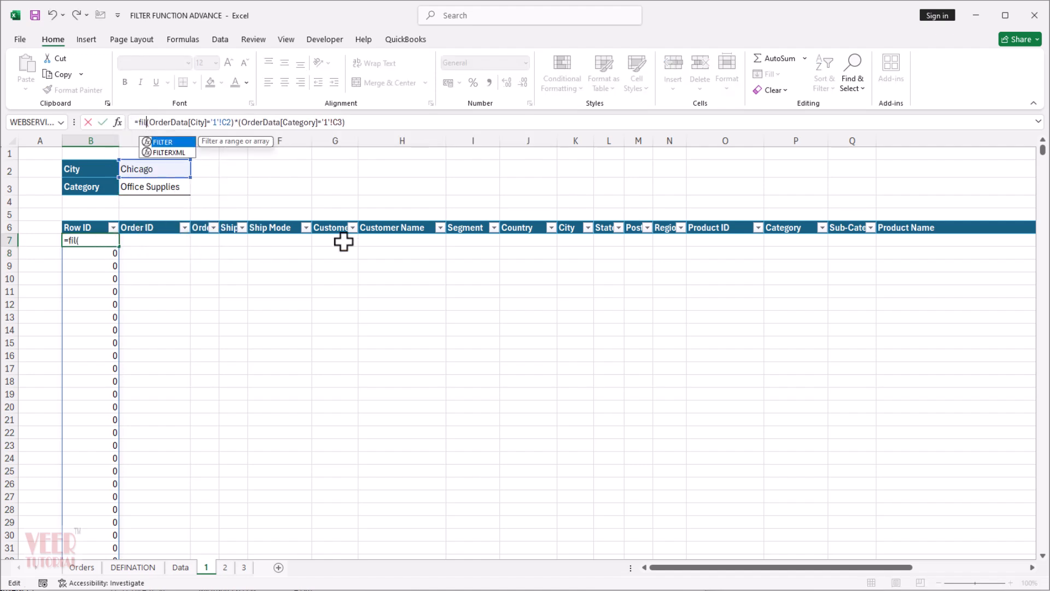
pyautogui.press('Tab')
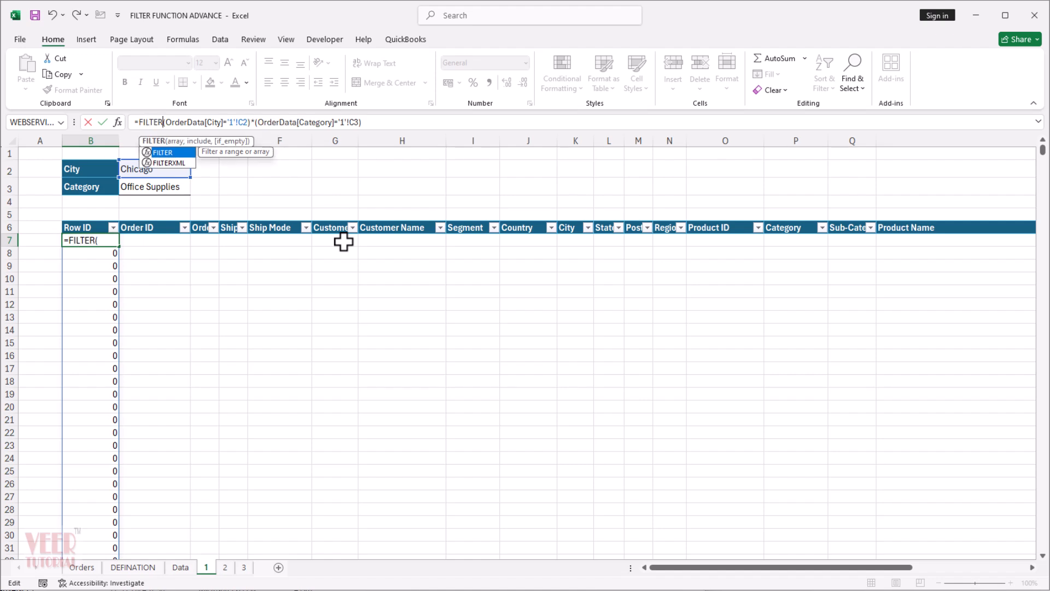
pyautogui.write('(')
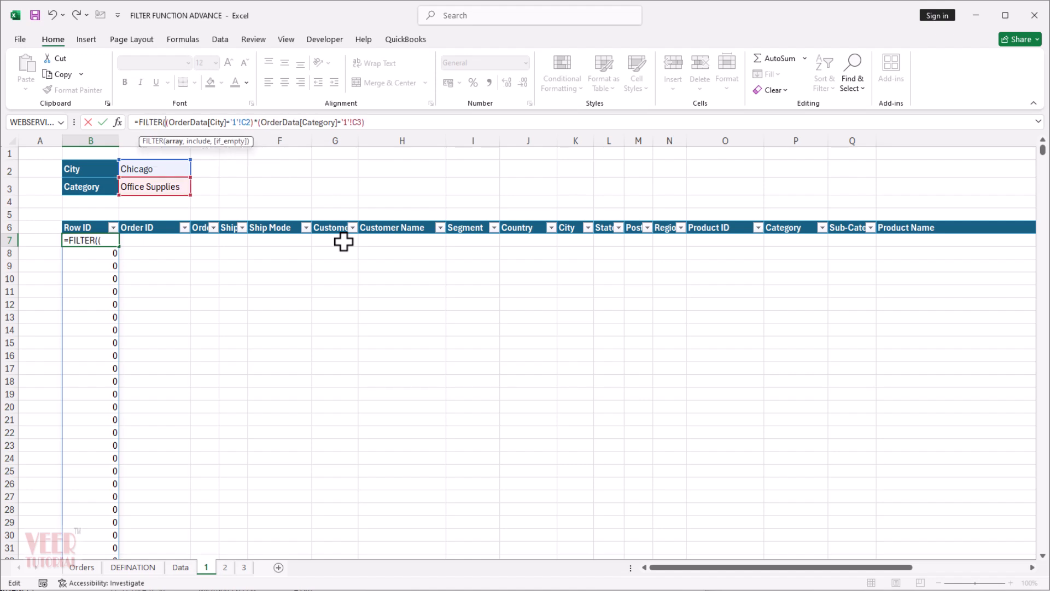
pyautogui.click(82, 568)
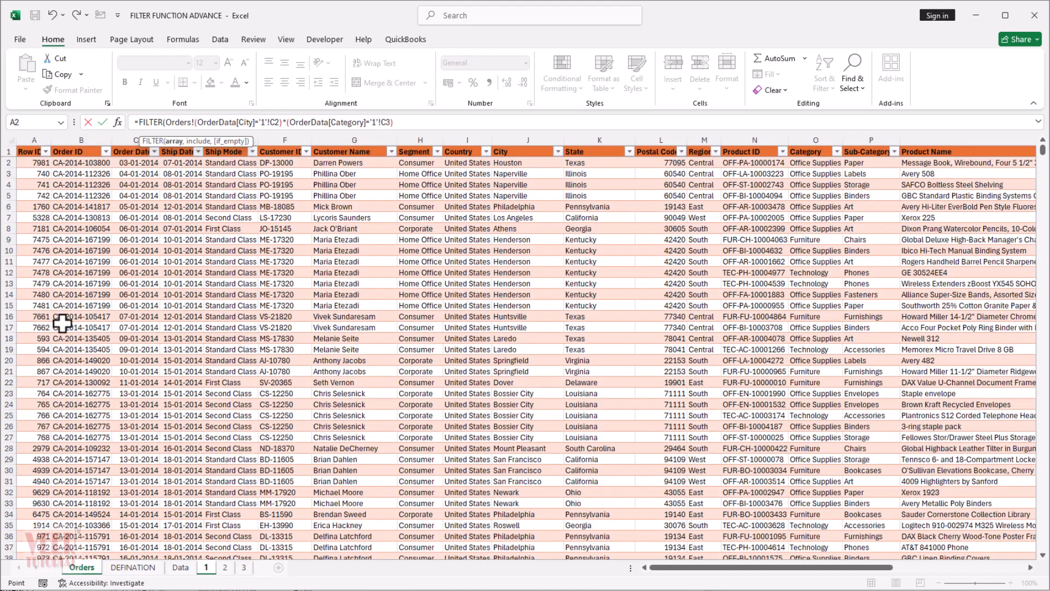
pyautogui.click(8, 138)
pyautogui.write(',')
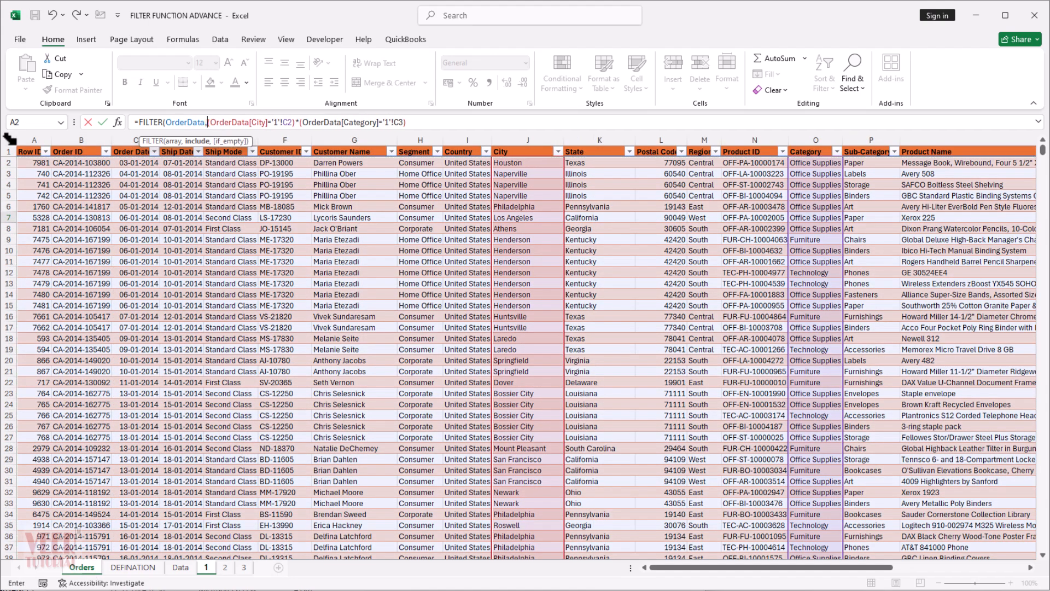
pyautogui.click(419, 124)
pyautogui.write(',"No Data')
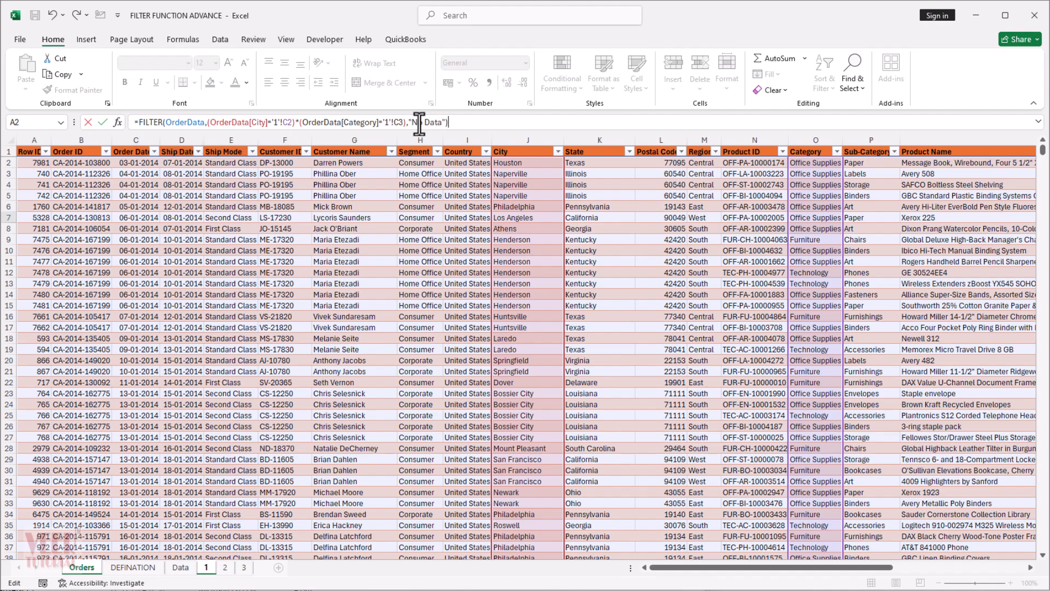
pyautogui.press('Return')
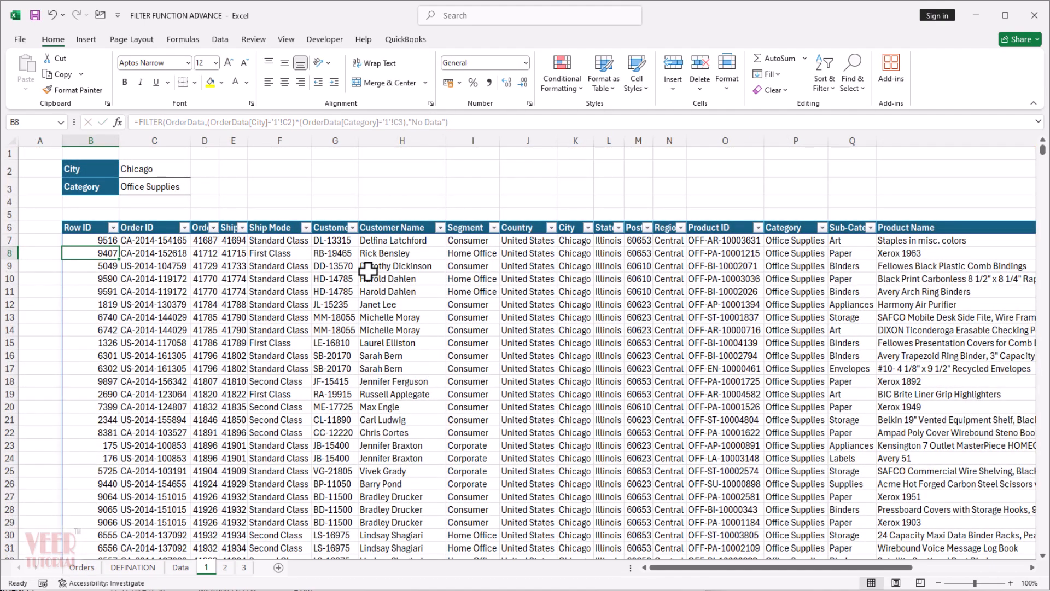
# Check which values the City and Category columns of the results contain, using their filter lists without applying a filter.
pyautogui.click(157, 170)
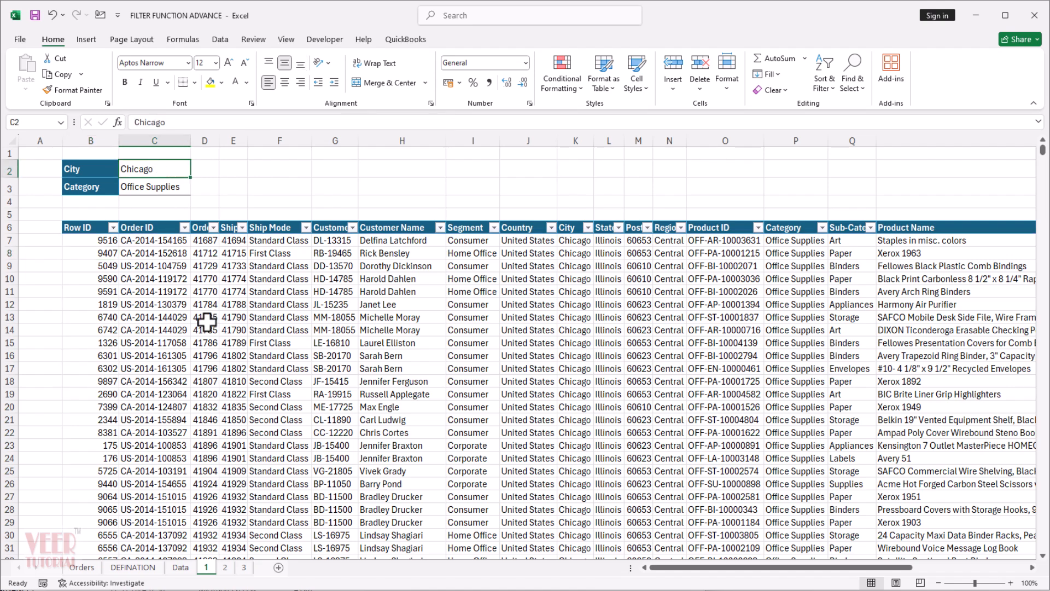
pyautogui.click(588, 228)
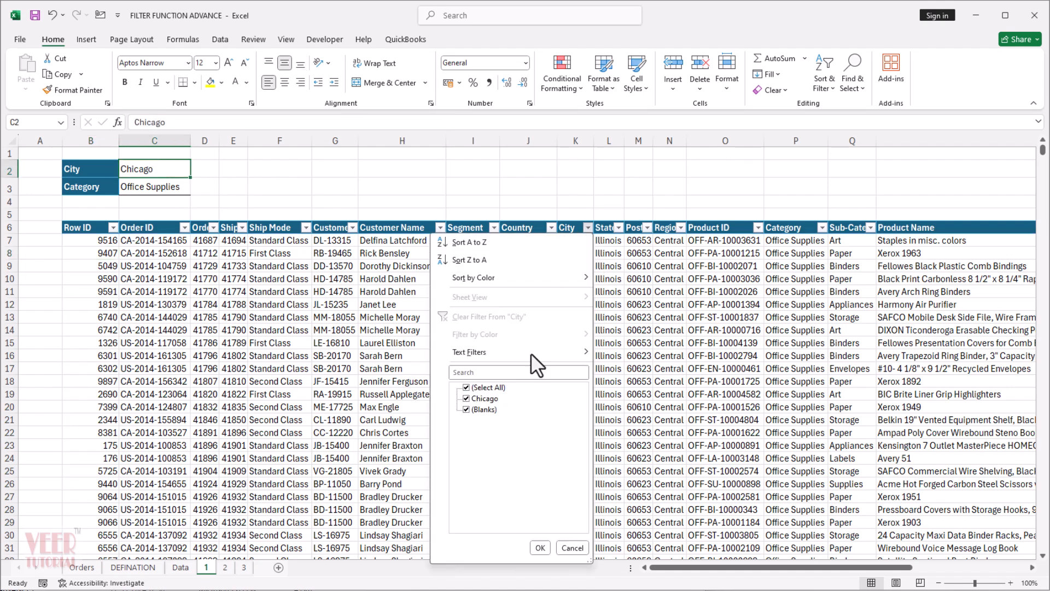
pyautogui.click(567, 543)
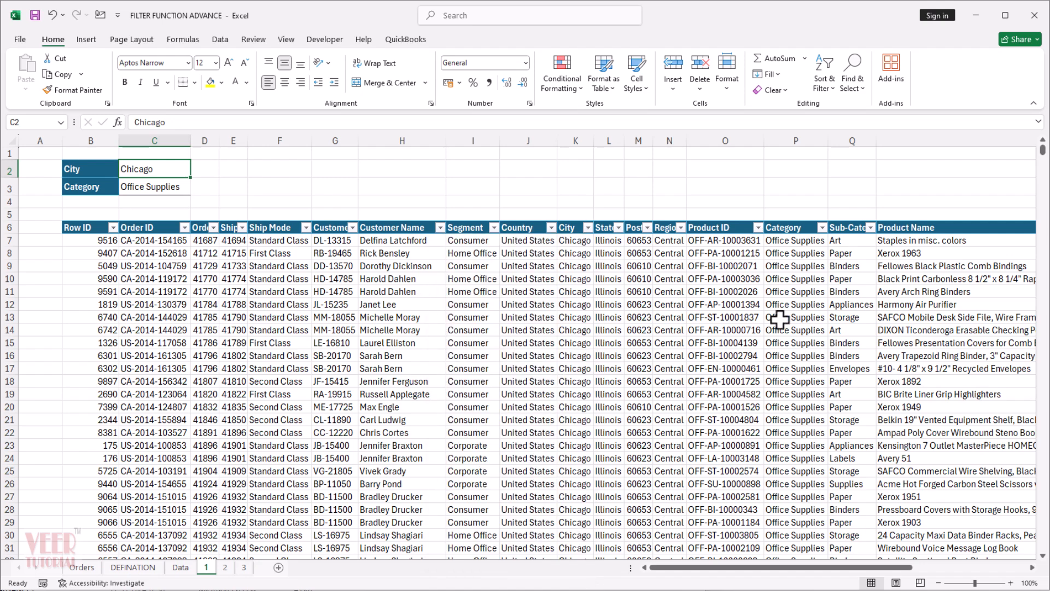
pyautogui.click(822, 228)
pyautogui.click(808, 545)
# Set the City criterion in C2 to New York City.
pyautogui.write('New York')
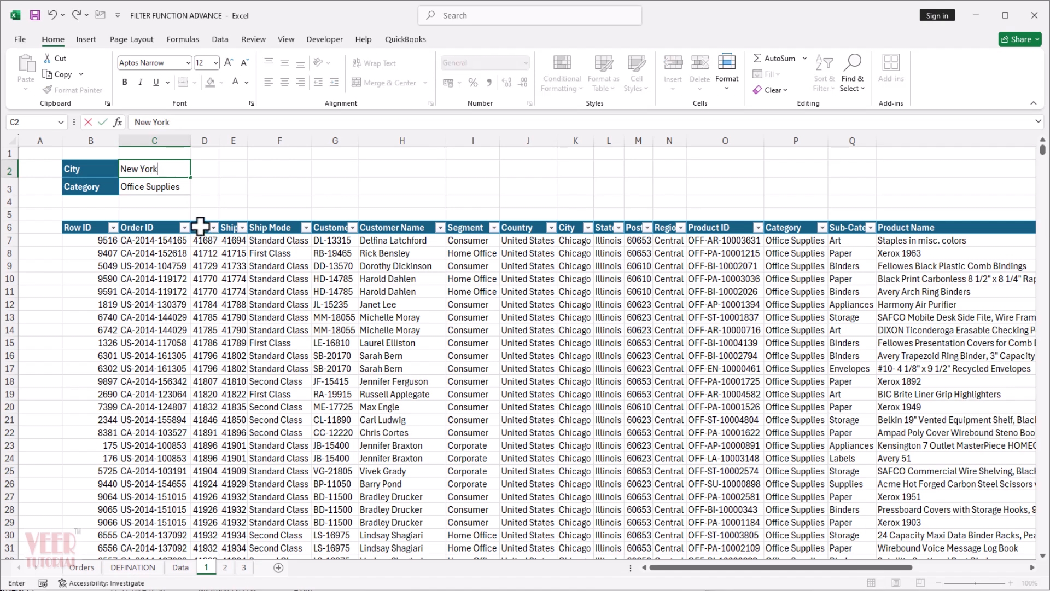
pyautogui.write(' City')
pyautogui.press('Return')
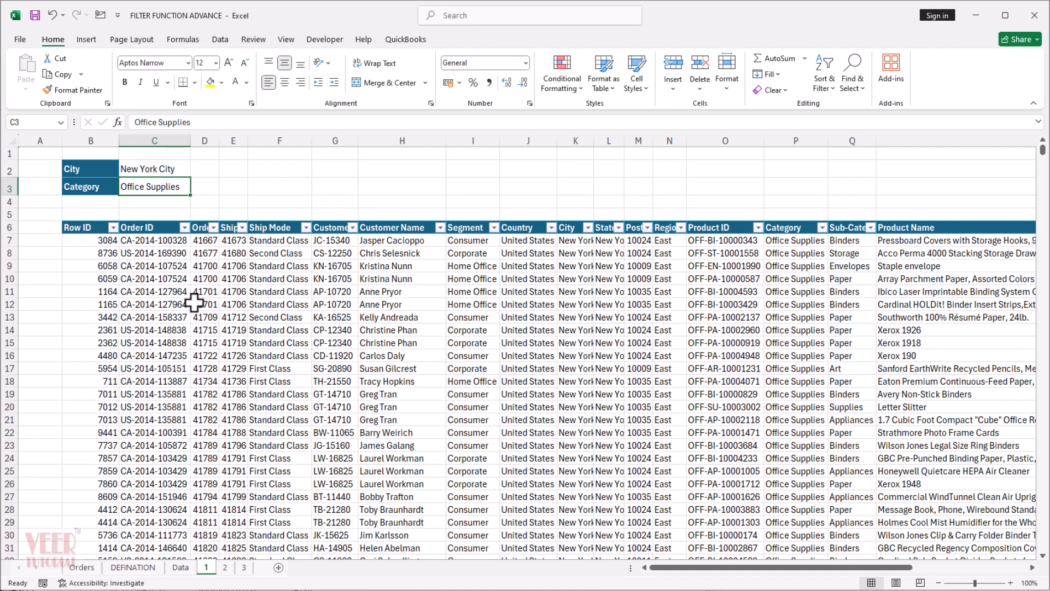
# Change the operator between the city and category tests in B7's FILTER formula from * to + for OR logic.
pyautogui.click(99, 242)
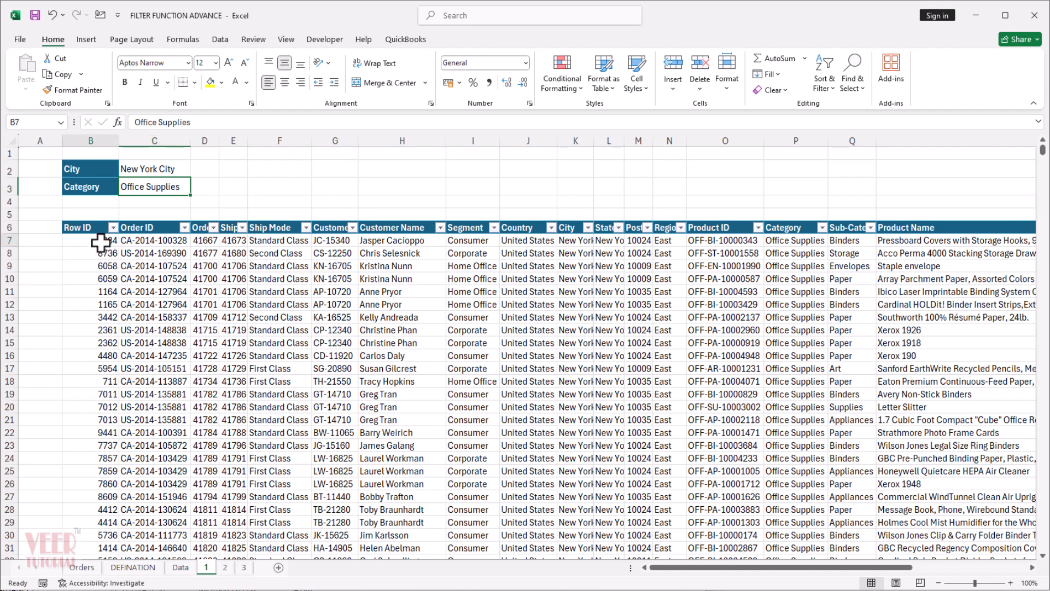
pyautogui.click(300, 123)
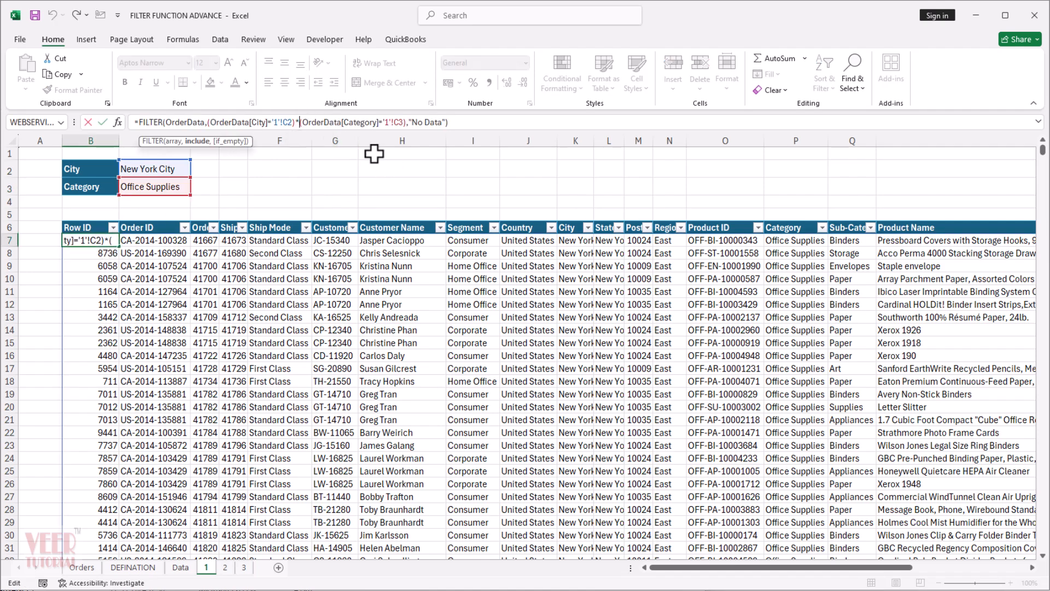
pyautogui.press('BackSpace')
pyautogui.write('+')
pyautogui.press('Return')
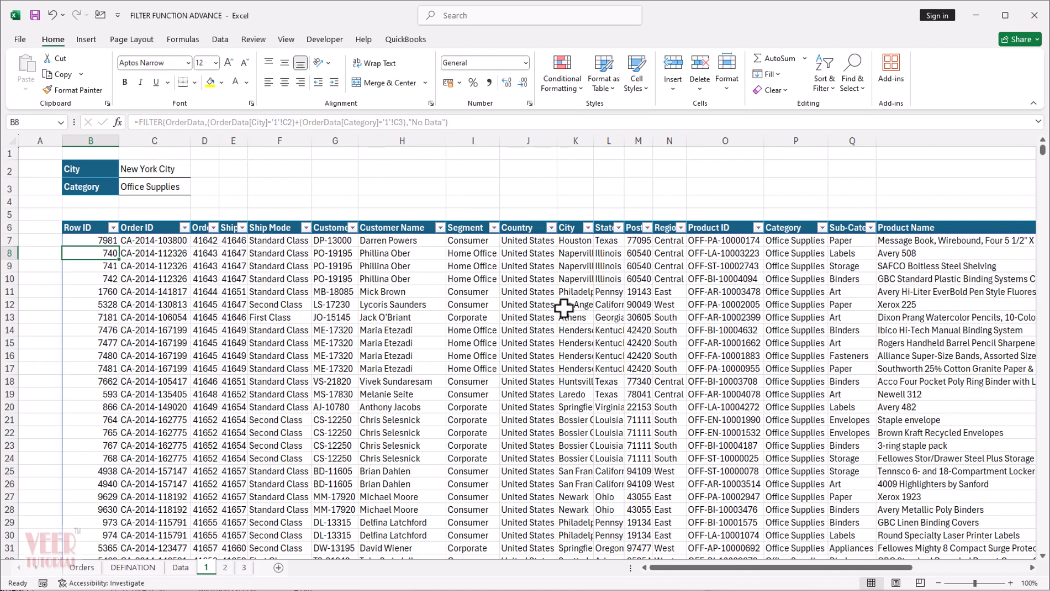
# On sheet 2, enter =SEARCH(C2,OrderData[Customer Name]) in B6 to look for the Name criterion among the customer names.
pyautogui.hotkey('ctrl', 'pagedown')
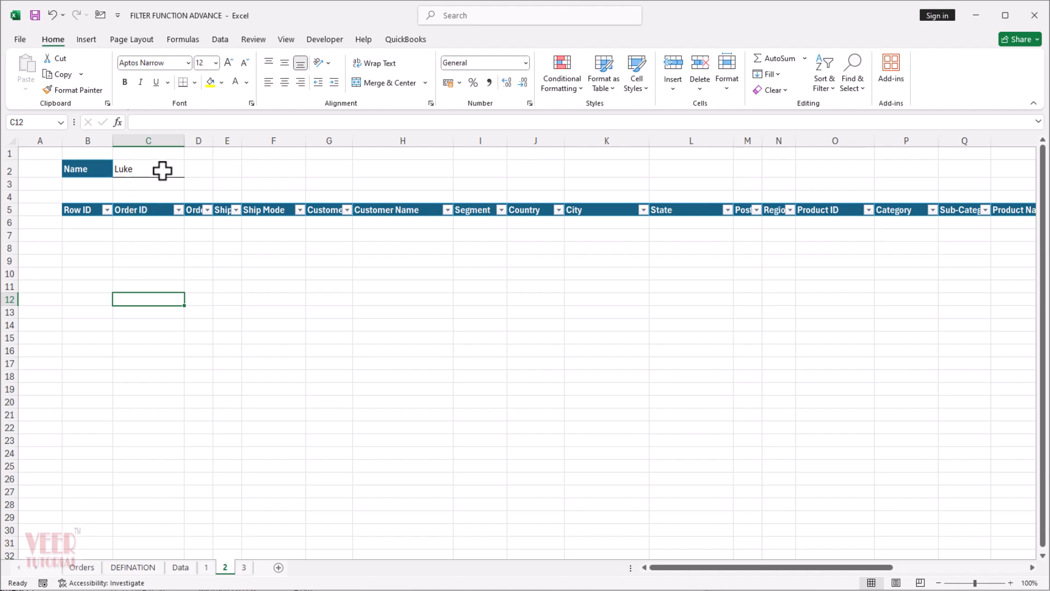
pyautogui.click(83, 222)
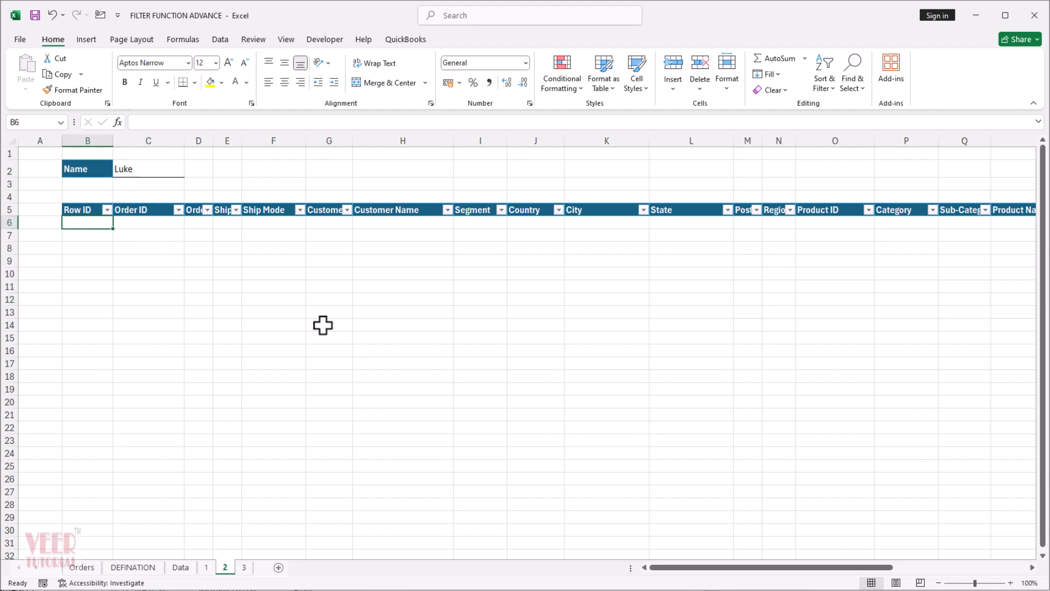
pyautogui.write('=sear')
pyautogui.press('Tab')
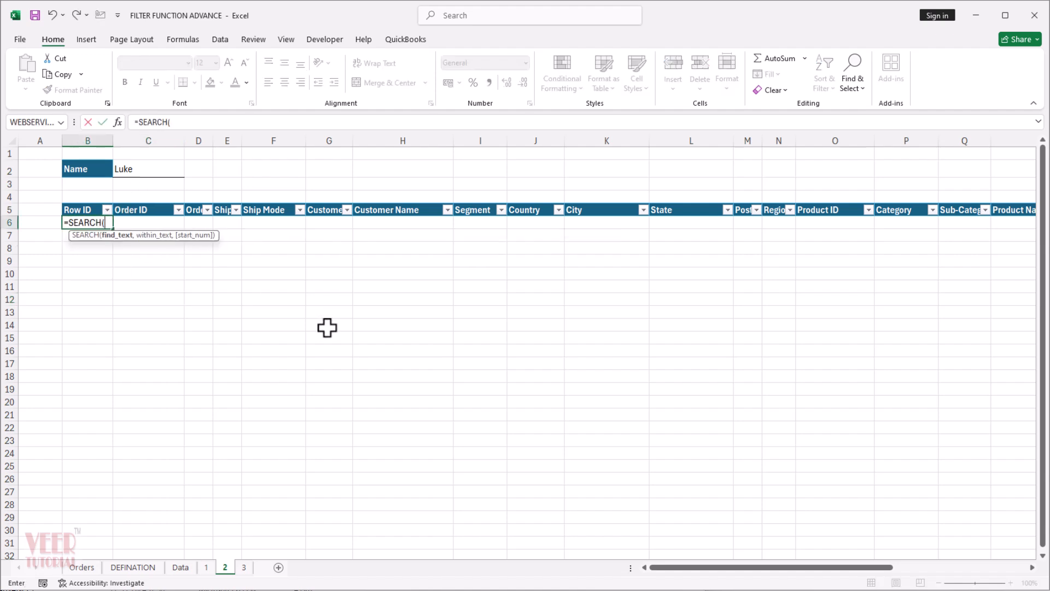
pyautogui.click(133, 169)
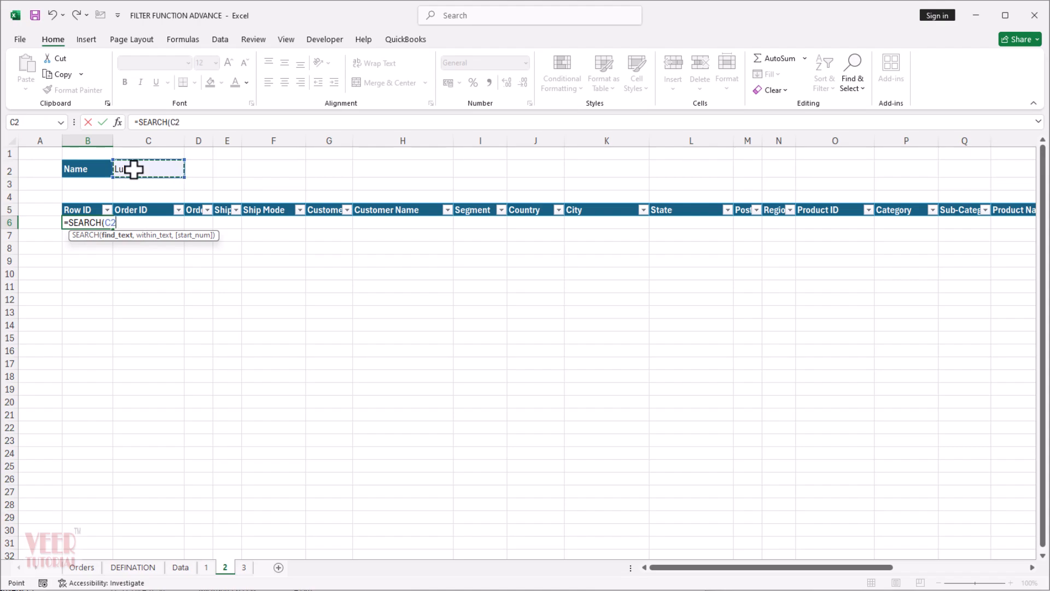
pyautogui.write(',')
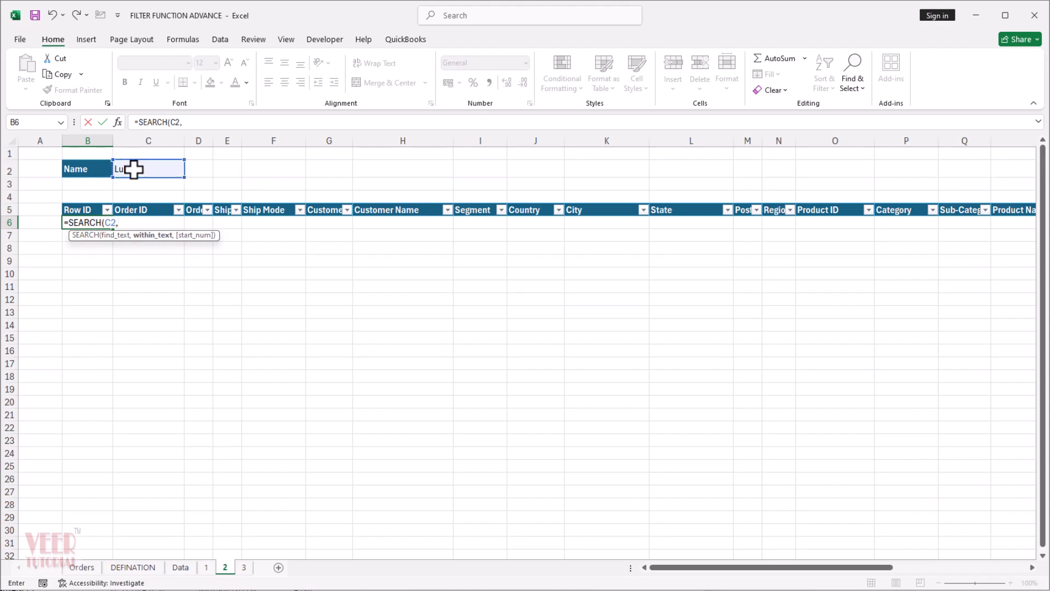
pyautogui.click(82, 567)
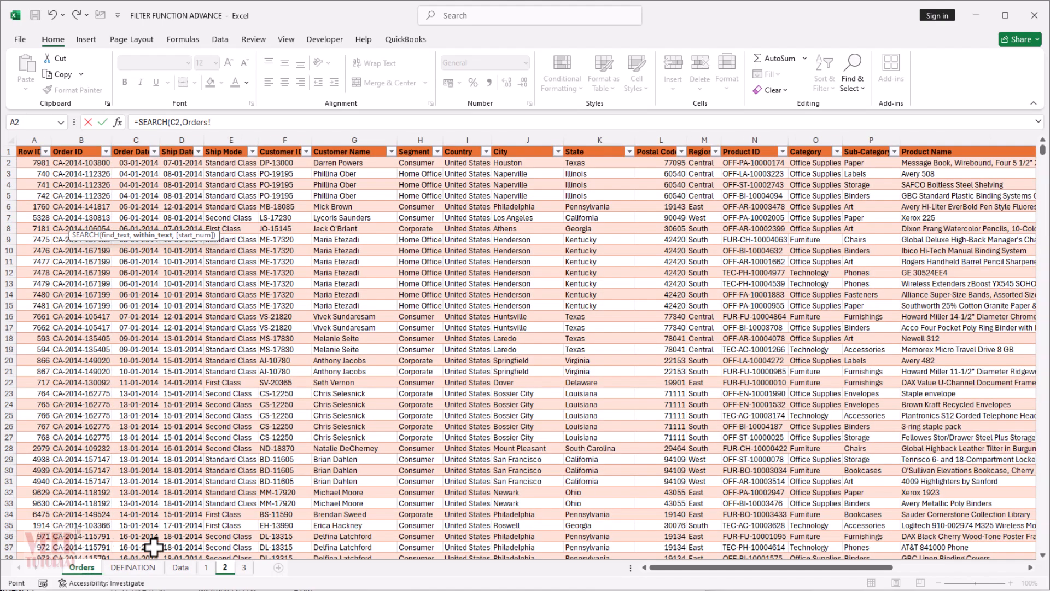
pyautogui.click(357, 140)
pyautogui.click(225, 567)
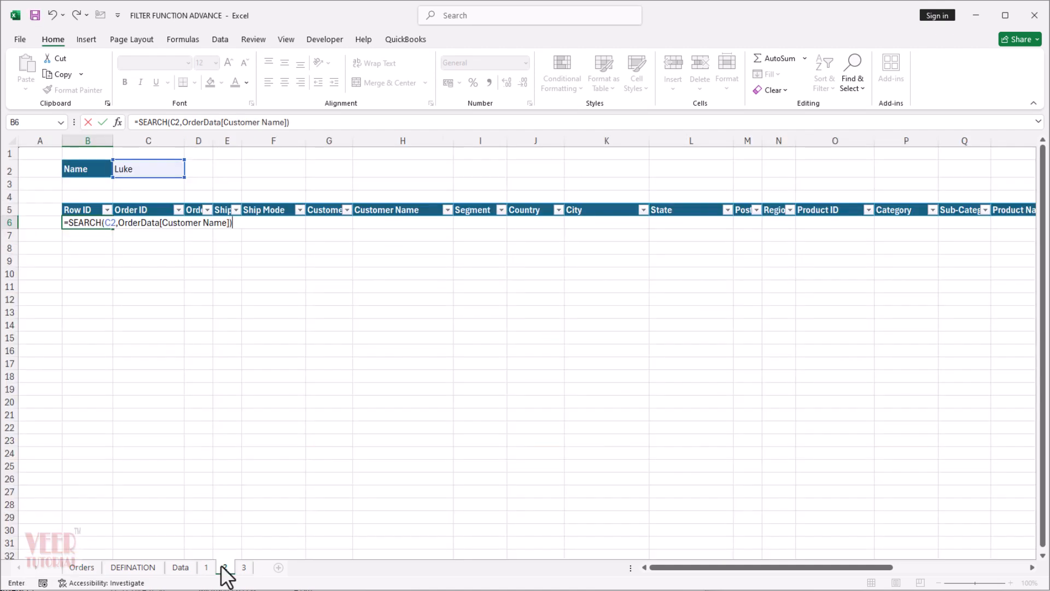
pyautogui.press('Return')
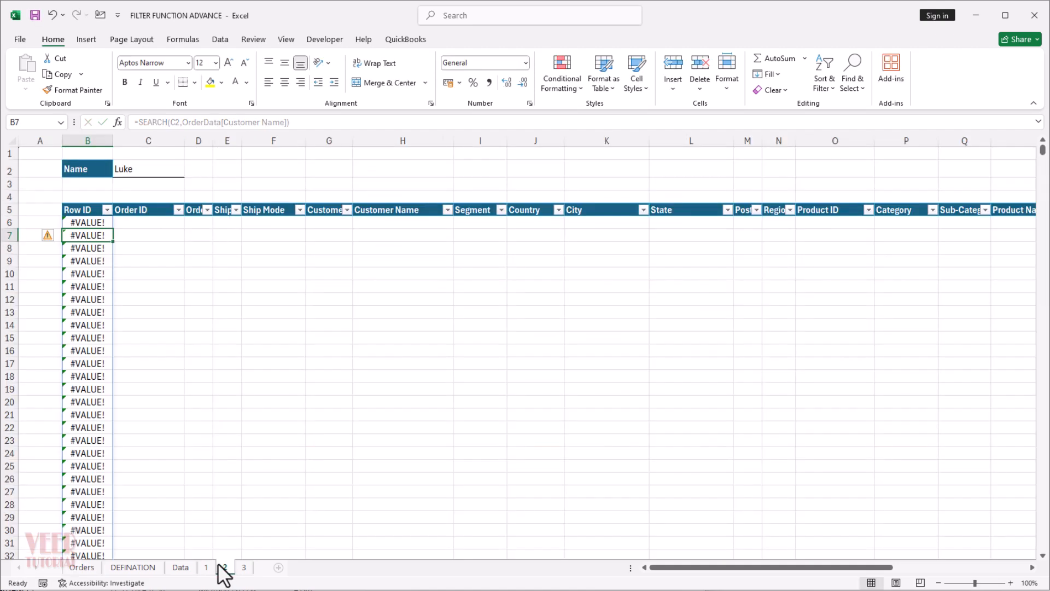
# Wrap the SEARCH formula in B6 in ISNUMBER: =ISNUMBER(SEARCH(C2,OrderData[Customer Name])).
pyautogui.click(106, 210)
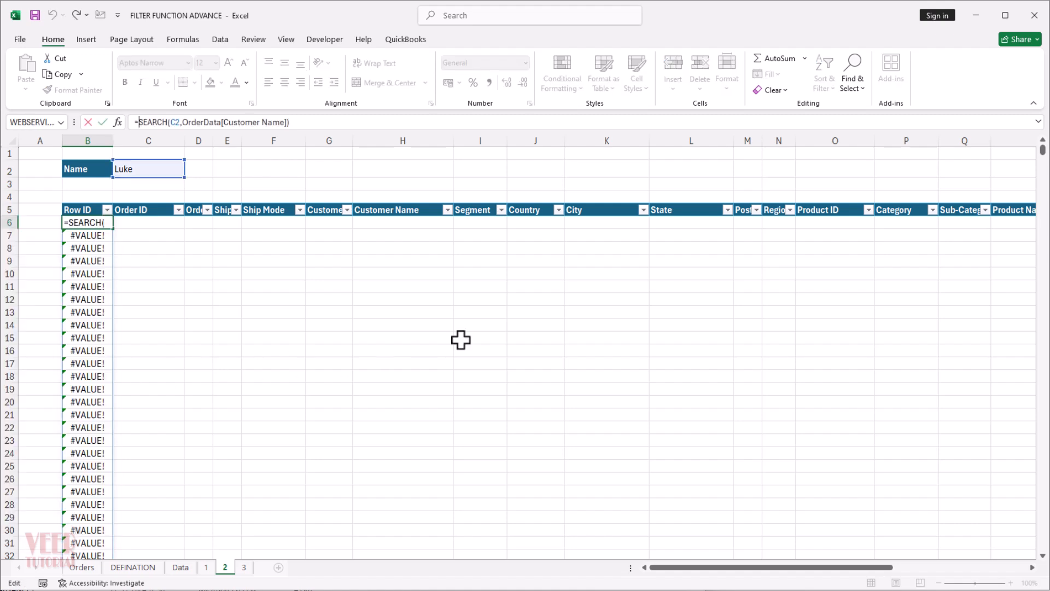
pyautogui.write('isnum')
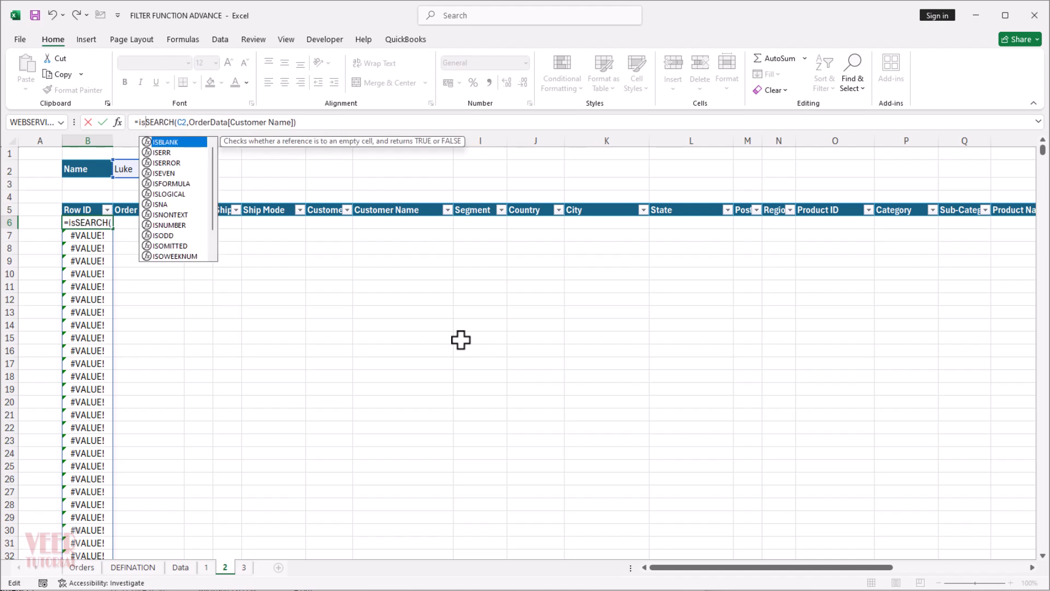
pyautogui.press('Tab')
pyautogui.press('Return')
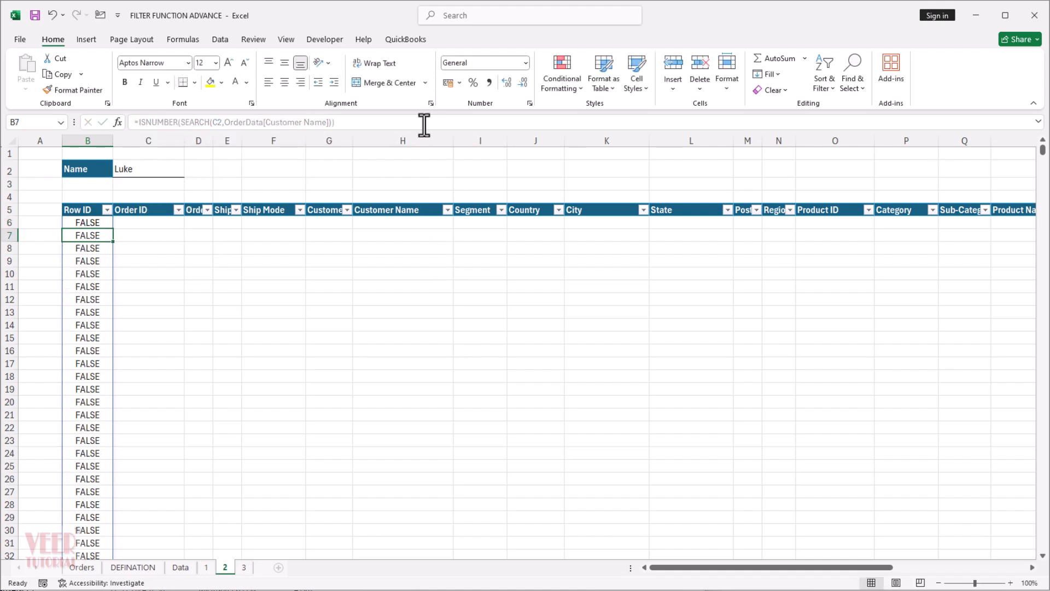
# Check which values the ISNUMBER results contain, using the Row ID column's filter list without applying a filter.
pyautogui.click(107, 210)
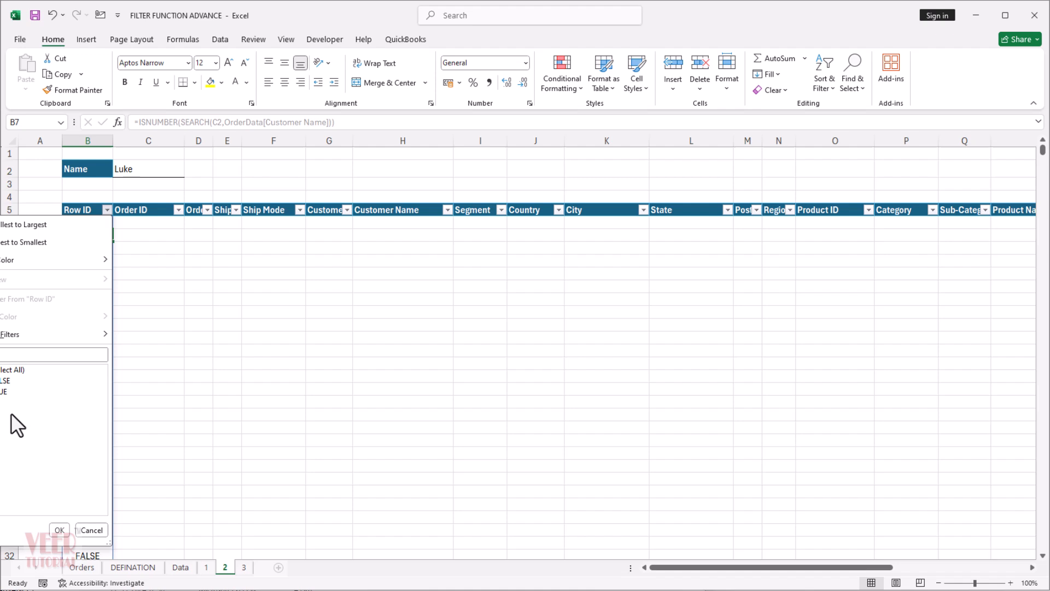
pyautogui.click(81, 526)
pyautogui.click(139, 122)
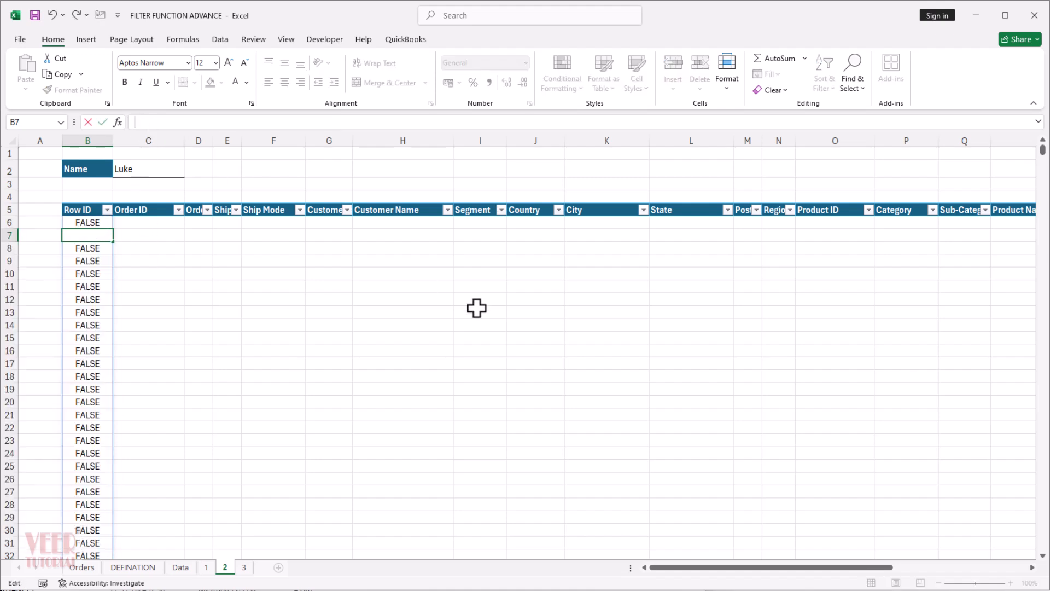
pyautogui.press('Escape')
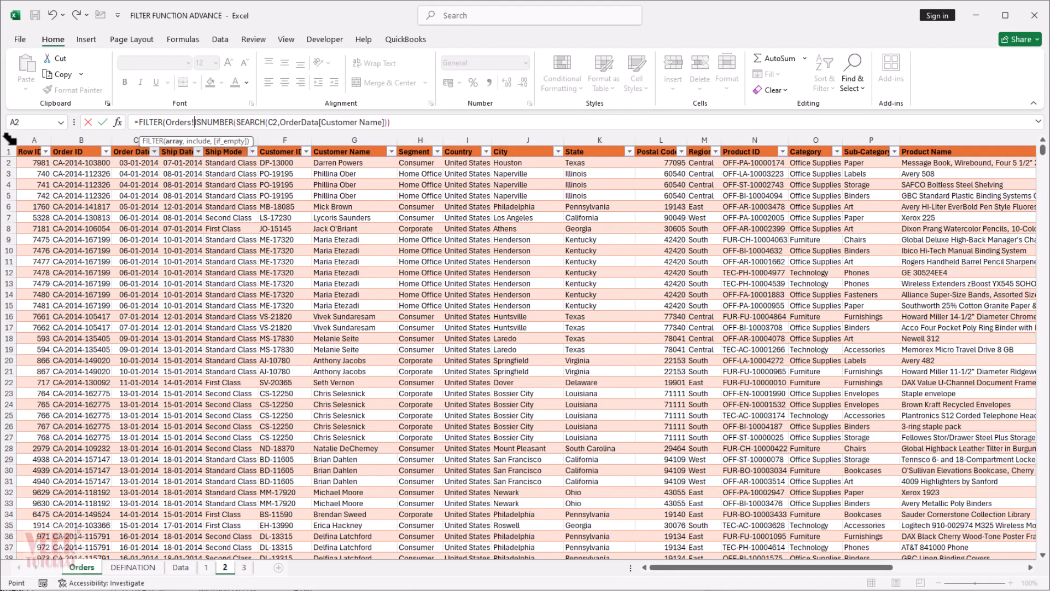
# Wrap the name test in B6 in a FILTER function: =FILTER(OrderData,ISNUMBER(SEARCH(C2,OrderData[Customer Name])),"No Data").
pyautogui.click(17, 146)
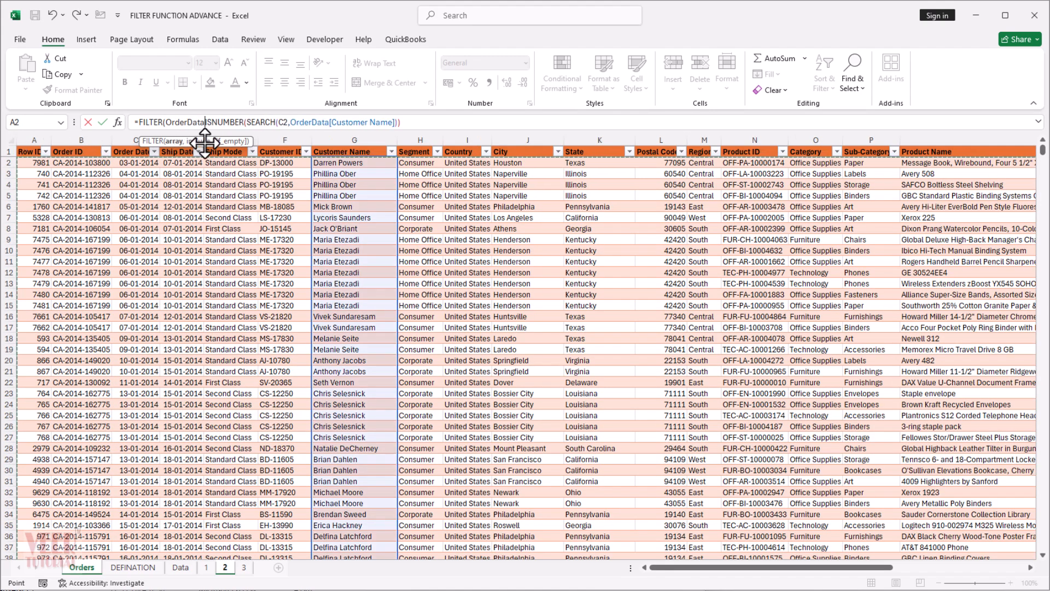
pyautogui.write(',')
pyautogui.click(418, 122)
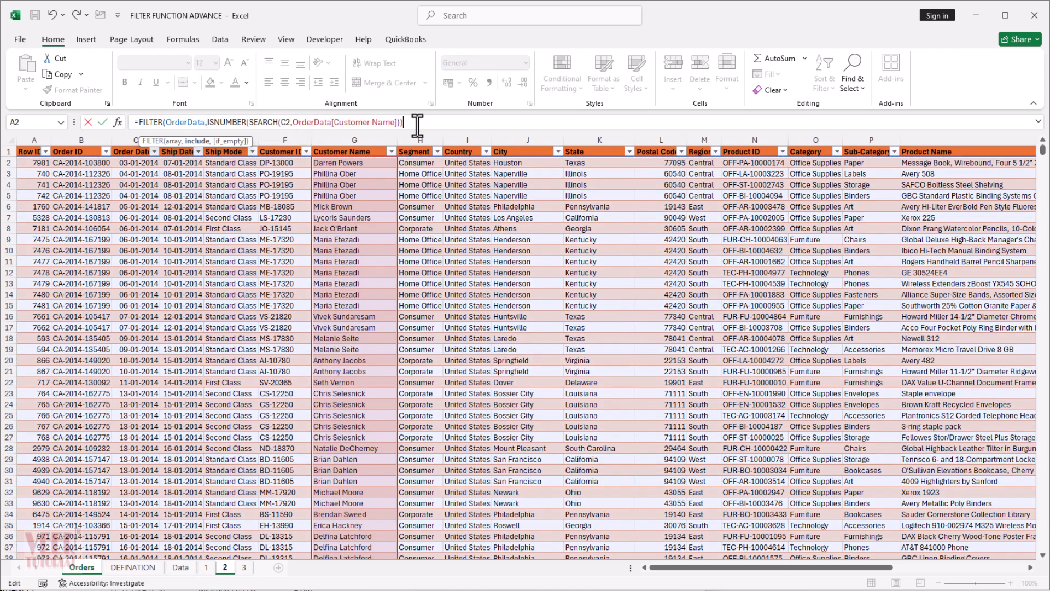
pyautogui.write(',"No Data")')
pyautogui.press('Return')
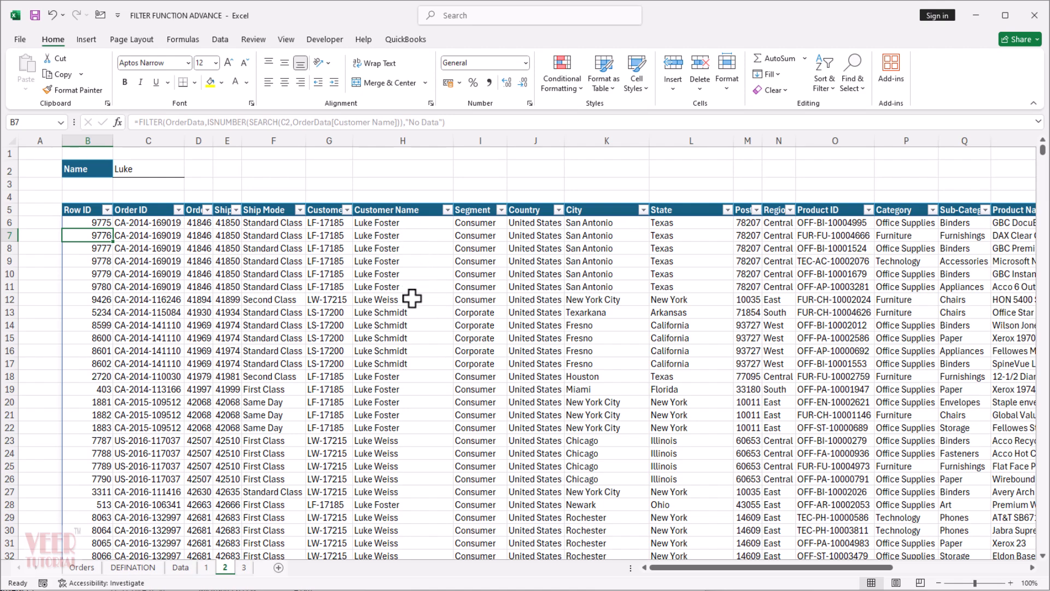
# Look through the filtered orders and replace the Name criterion in C2 with a customer surname.
pyautogui.scroll(-3, 412, 298)
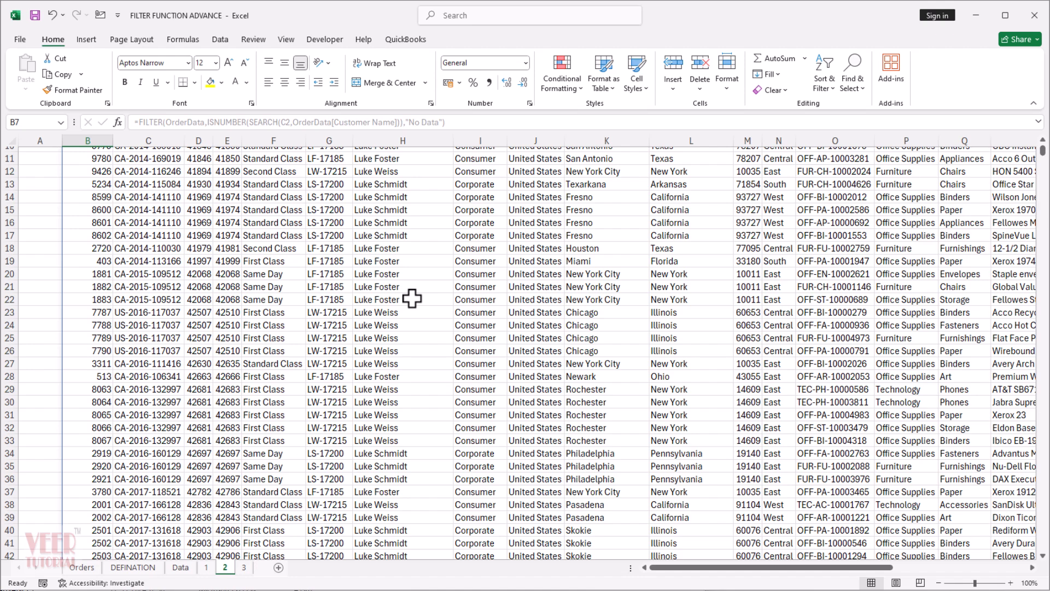
pyautogui.scroll(3, 412, 298)
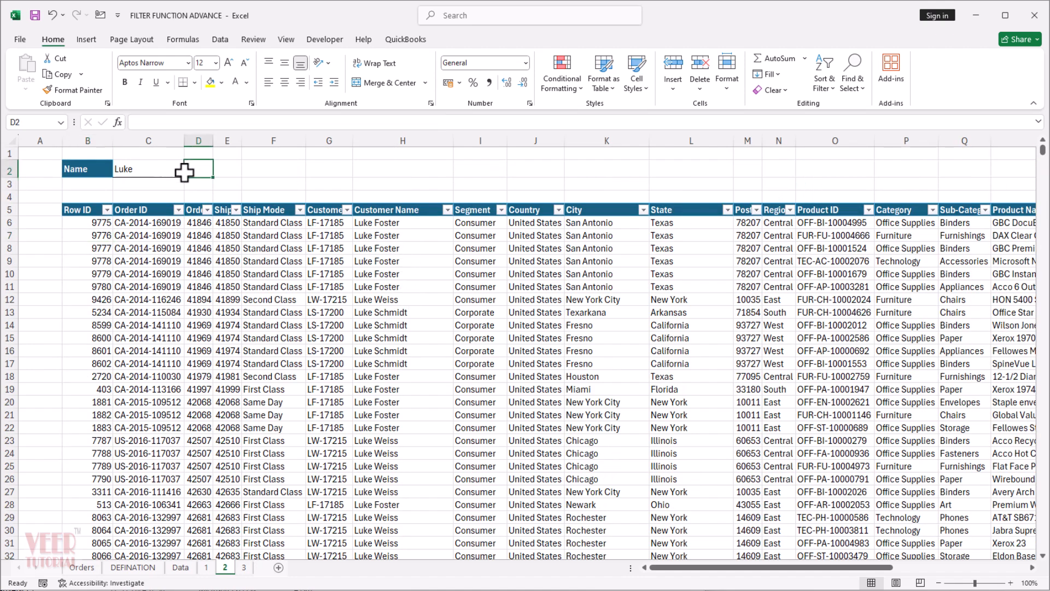
pyautogui.click(161, 170)
pyautogui.write('Foster')
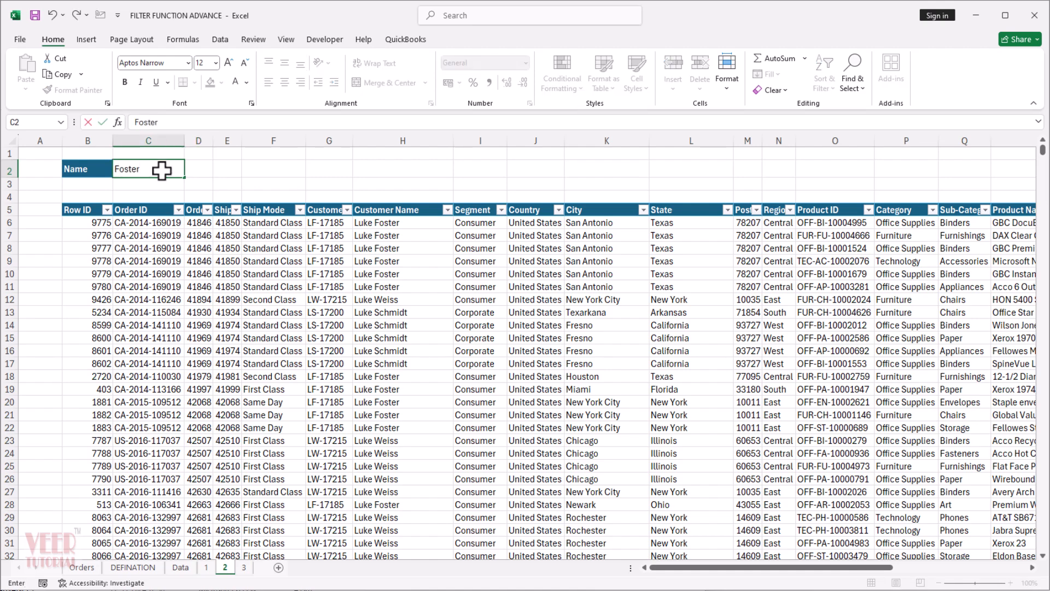
pyautogui.press('Return')
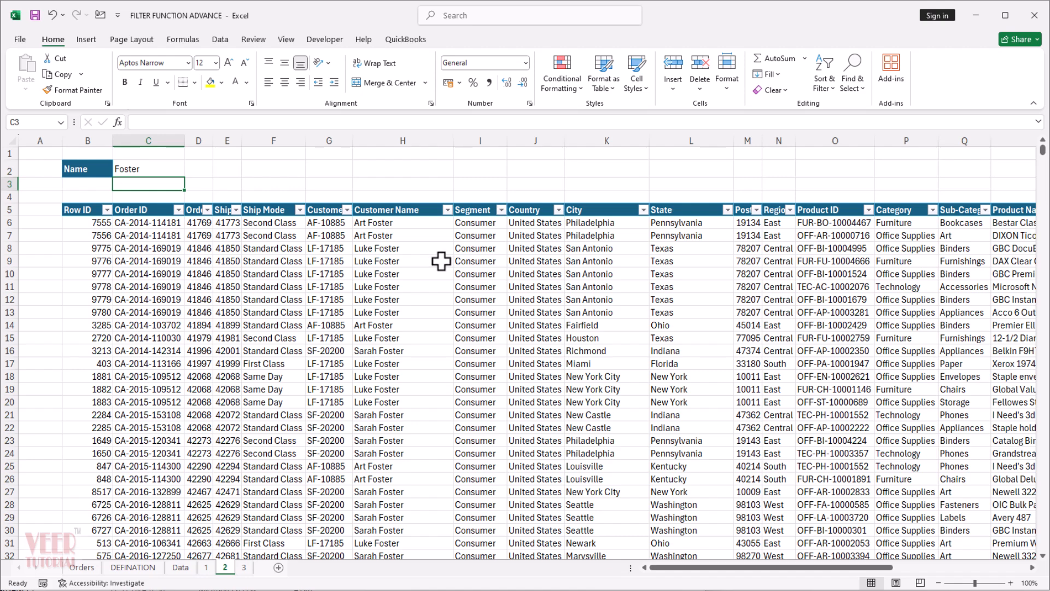
# On sheet 3, begin a COUNTIFS formula in B9 with the city list, City[City], as the criteria range.
pyautogui.hotkey('ctrl', 'pagedown')
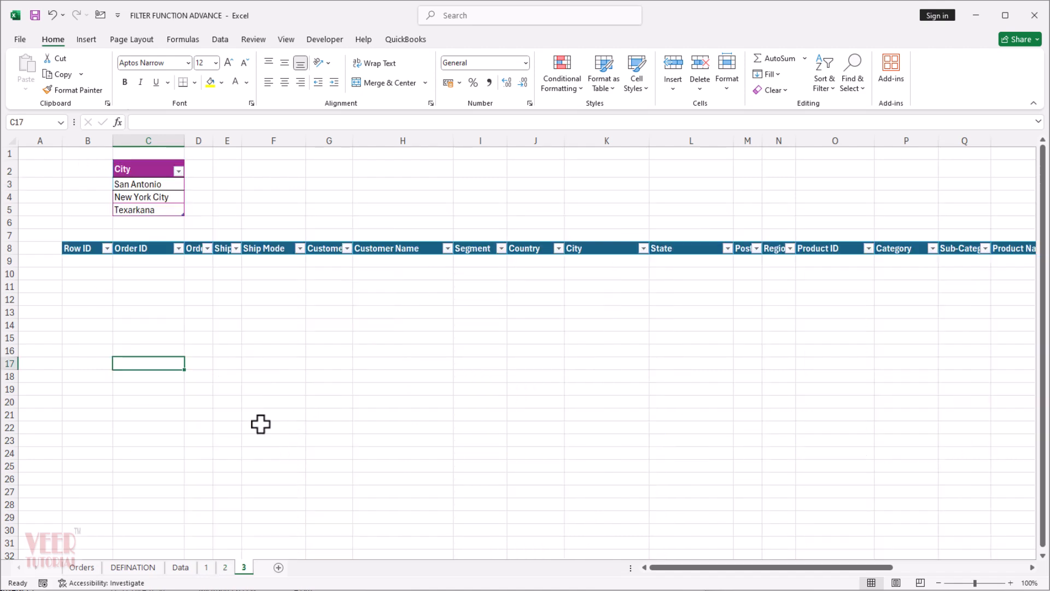
pyautogui.click(261, 426)
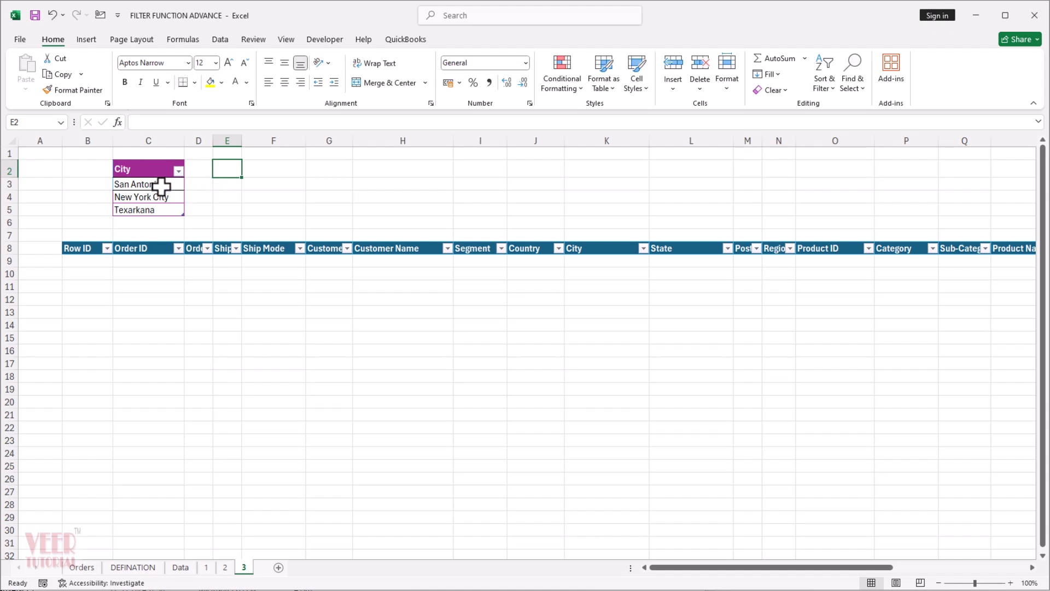
pyautogui.click(142, 220)
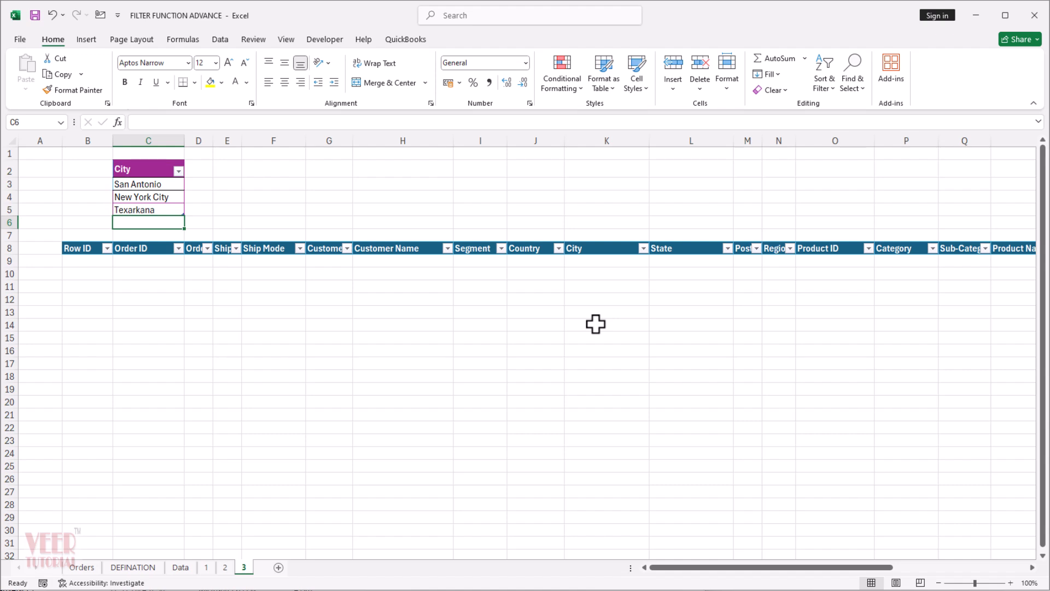
pyautogui.click(78, 261)
pyautogui.write('=coun')
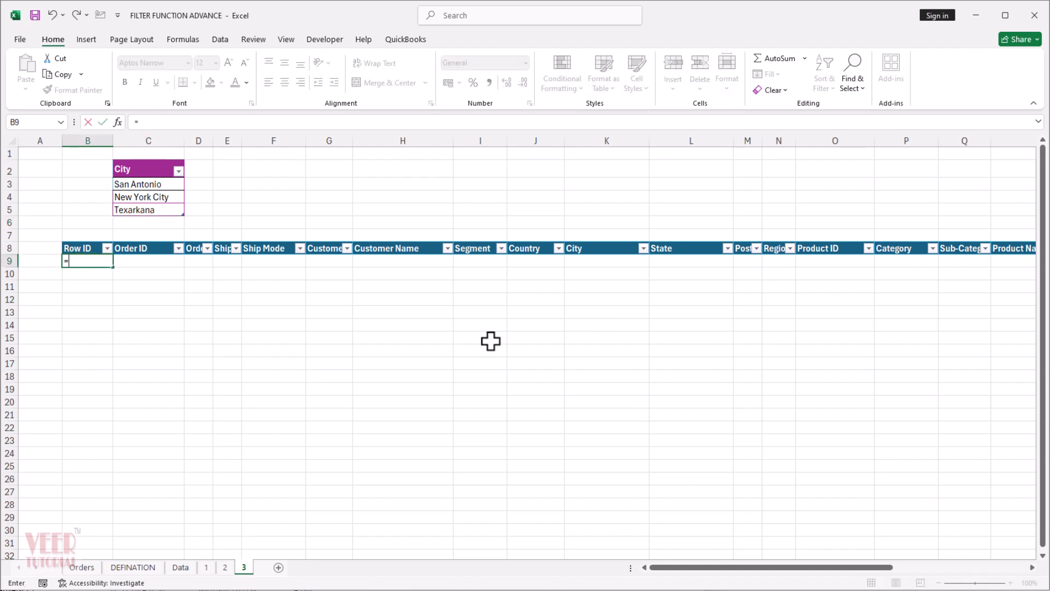
pyautogui.press('Down')
pyautogui.press('Down')
pyautogui.press('Down')
pyautogui.press('Down')
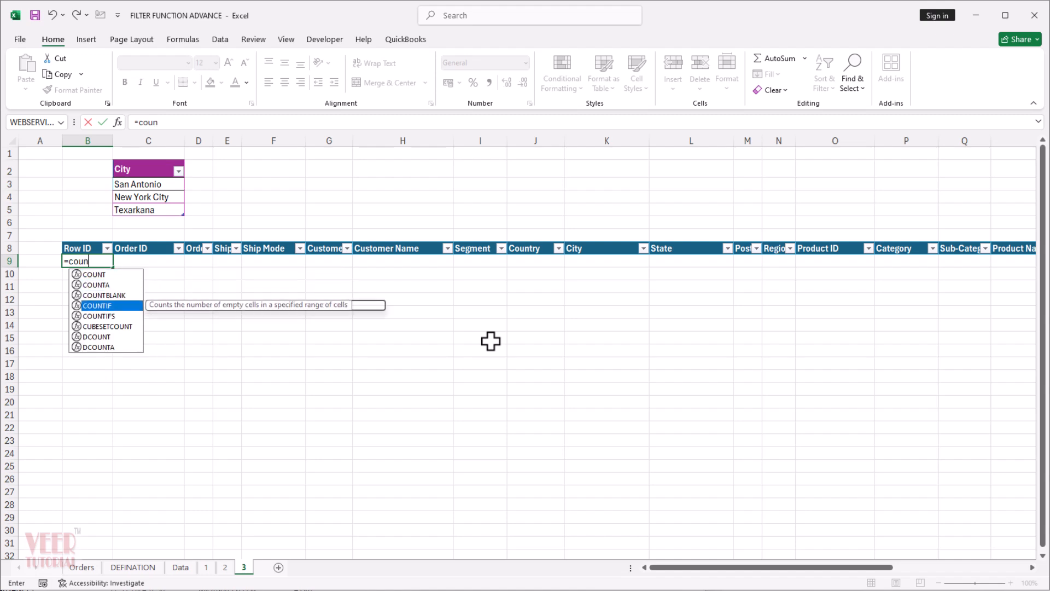
pyautogui.press('Tab')
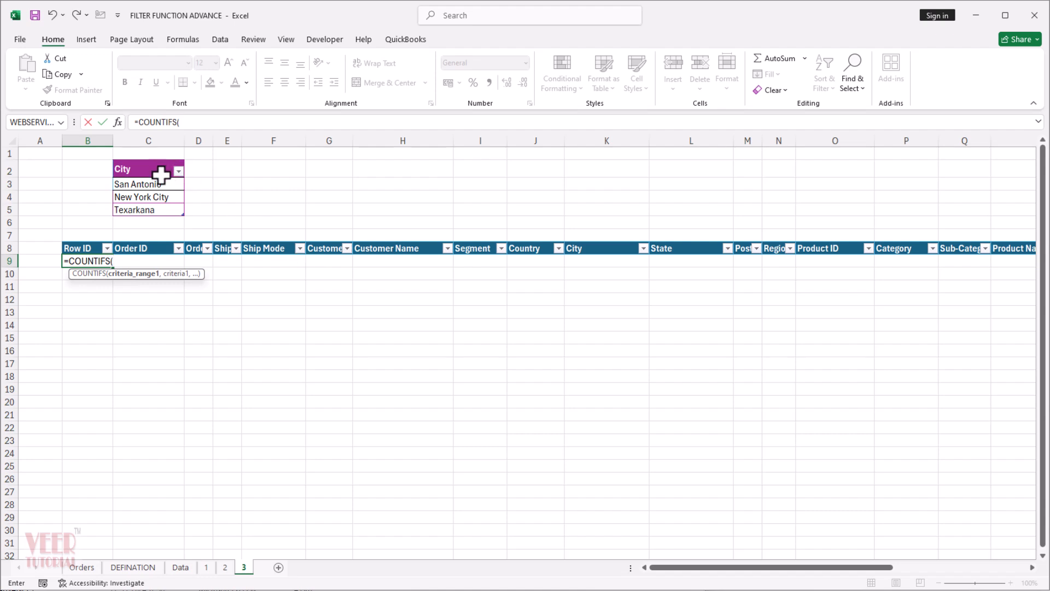
pyautogui.moveTo(157, 183); pyautogui.dragTo(153, 216)
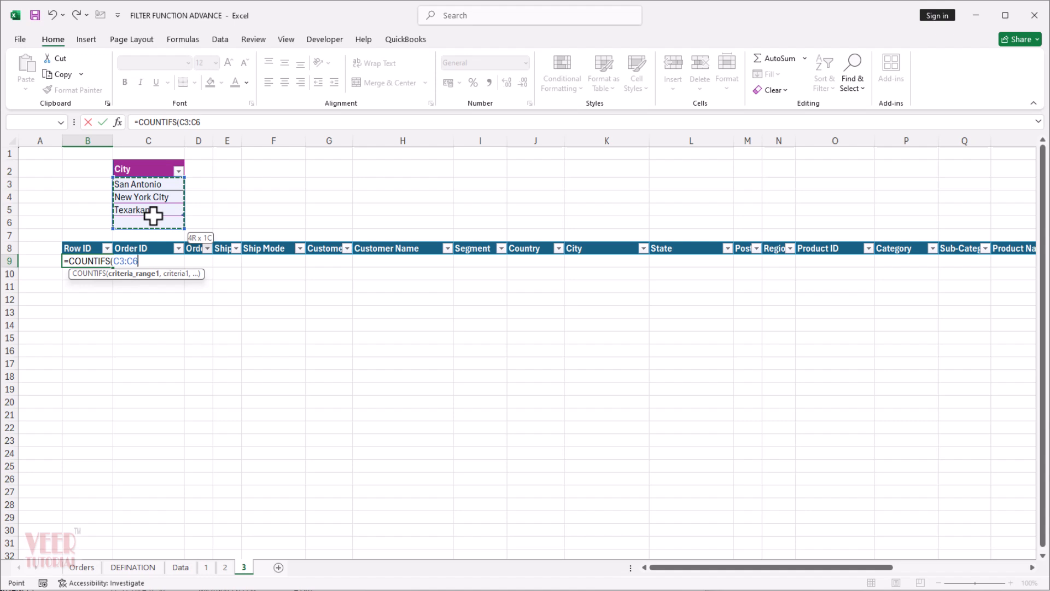
pyautogui.click(151, 154)
pyautogui.click(150, 162)
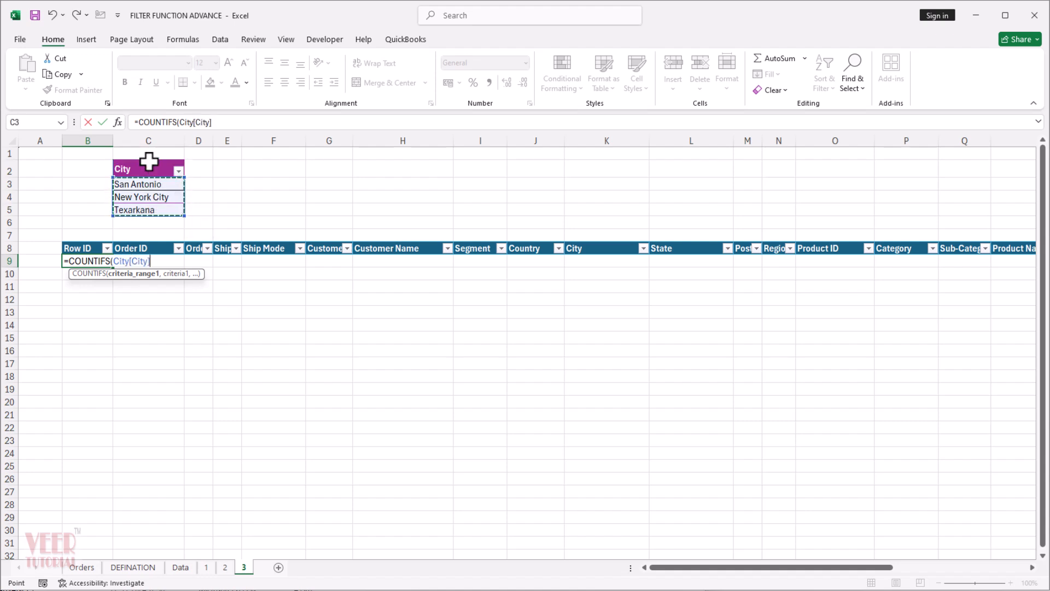
pyautogui.write(',')
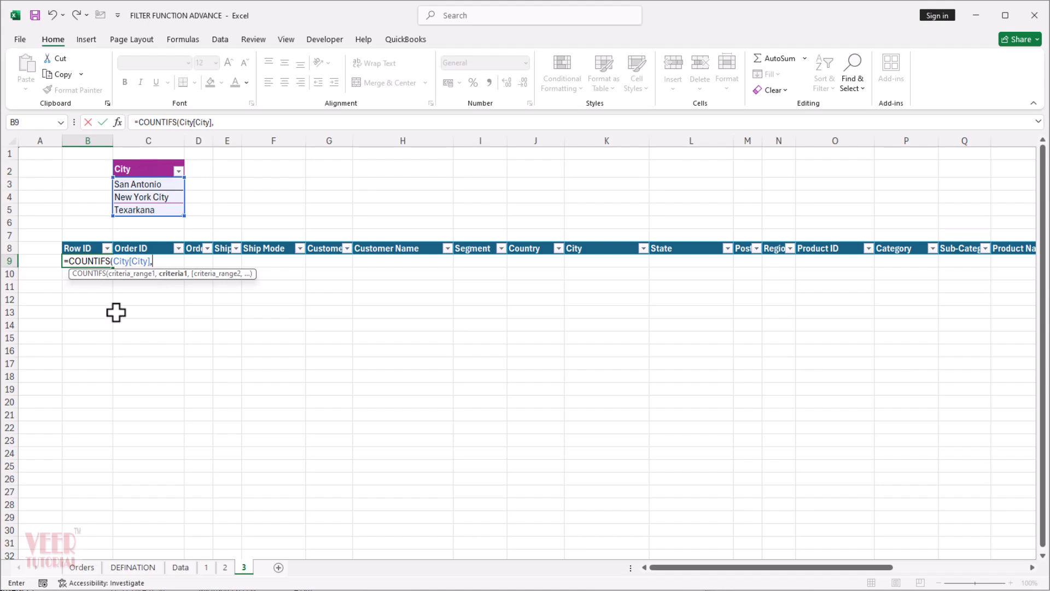
# Complete B9's formula with the Orders table's City column as the criteria: =COUNTIFS(City[City],OrderData[City]).
pyautogui.click(87, 569)
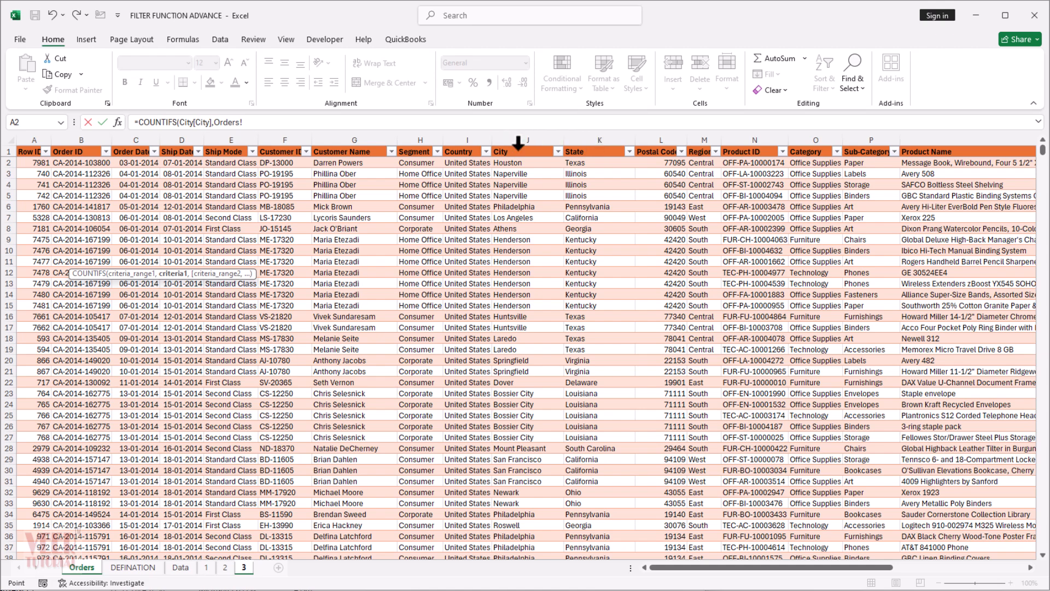
pyautogui.click(517, 144)
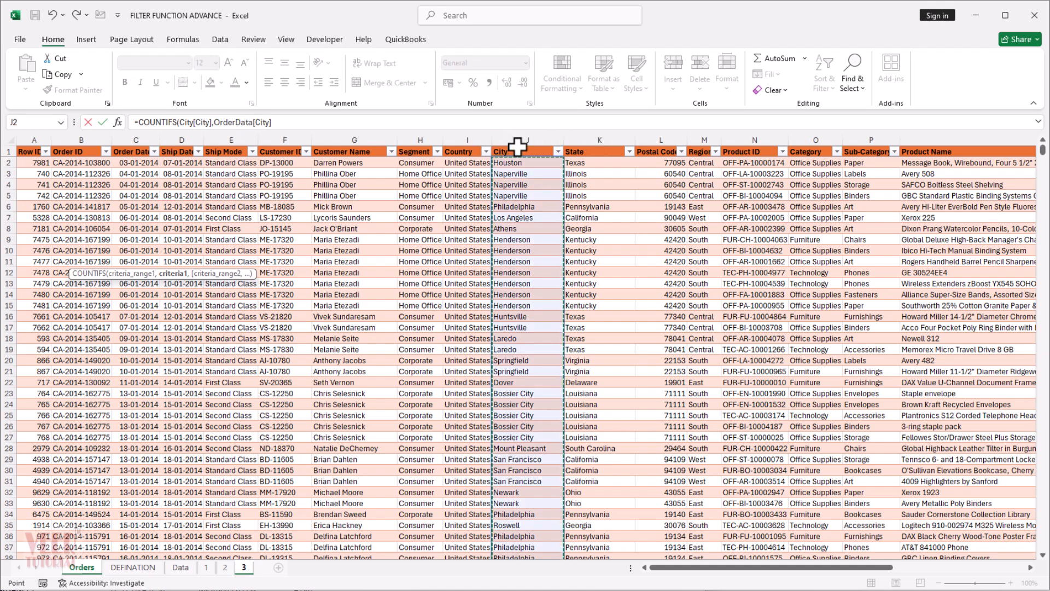
pyautogui.write(')')
pyautogui.press('Return')
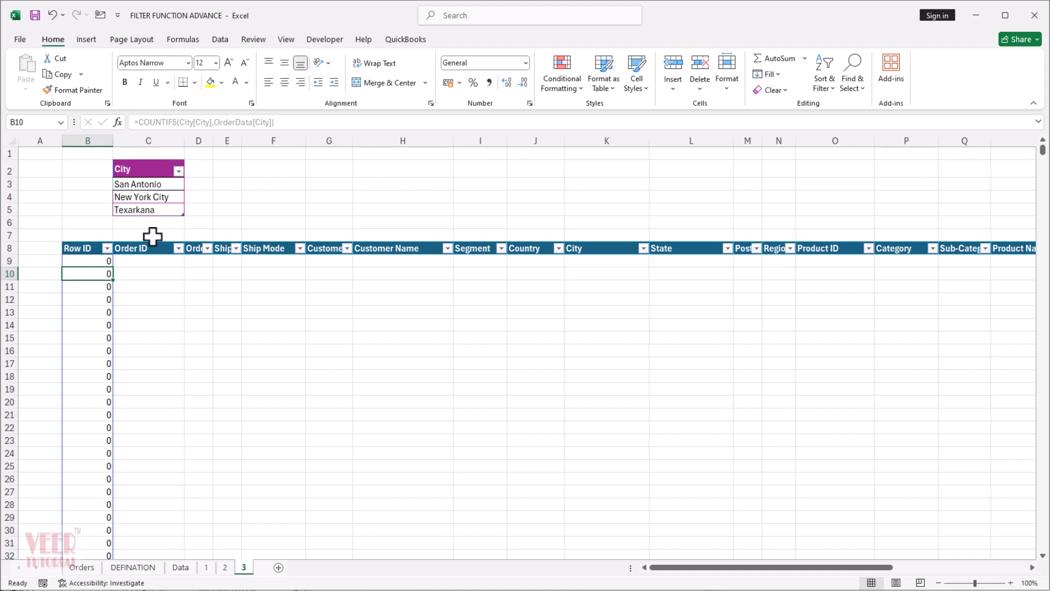
# Check which values the COUNTIFS results contain, using the Row ID column's filter list without applying a filter.
pyautogui.click(116, 249)
pyautogui.click(107, 248)
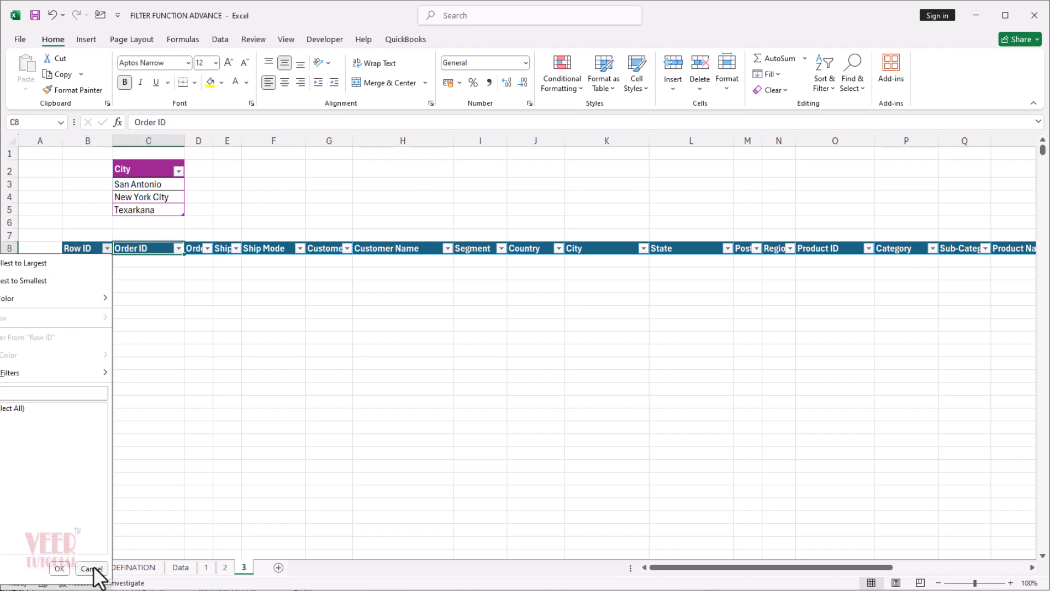
pyautogui.click(91, 569)
# Wrap B9's COUNTIFS formula in a FILTER function, with the whole OrderData table from the Orders sheet as the array.
pyautogui.click(93, 265)
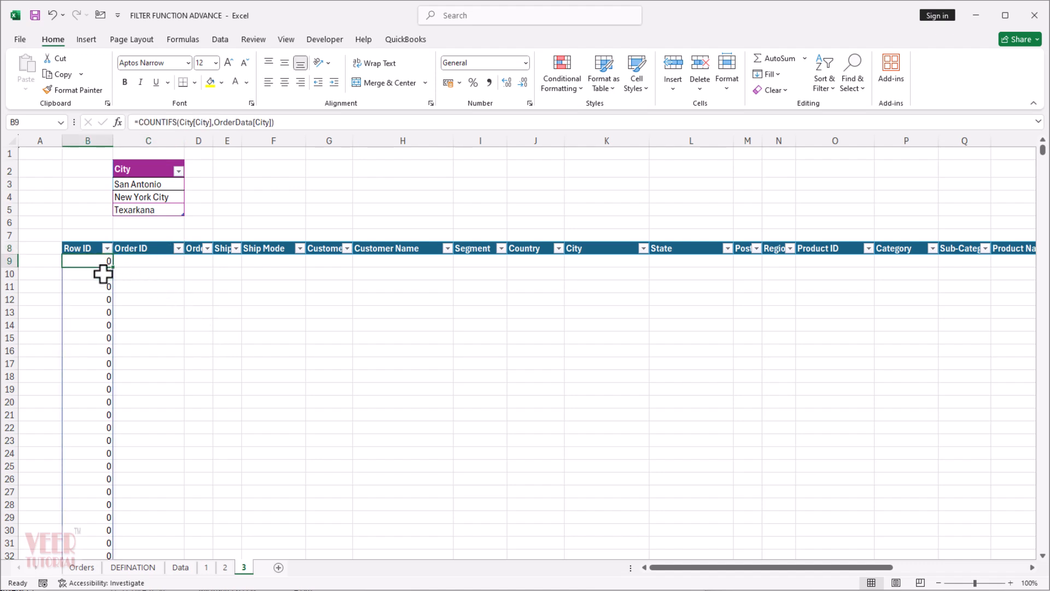
pyautogui.click(140, 124)
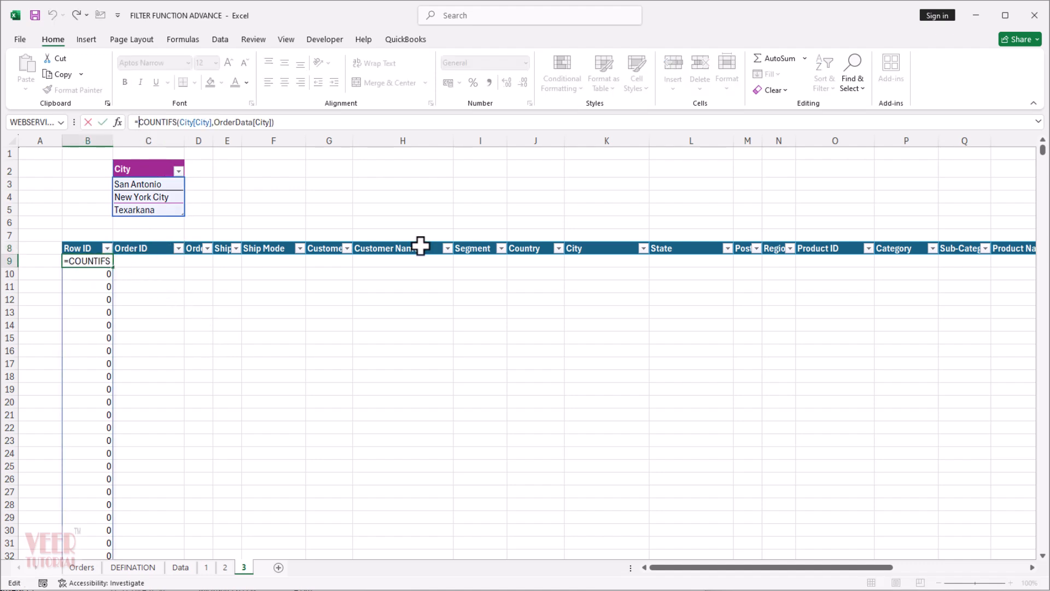
pyautogui.write('FILTER(')
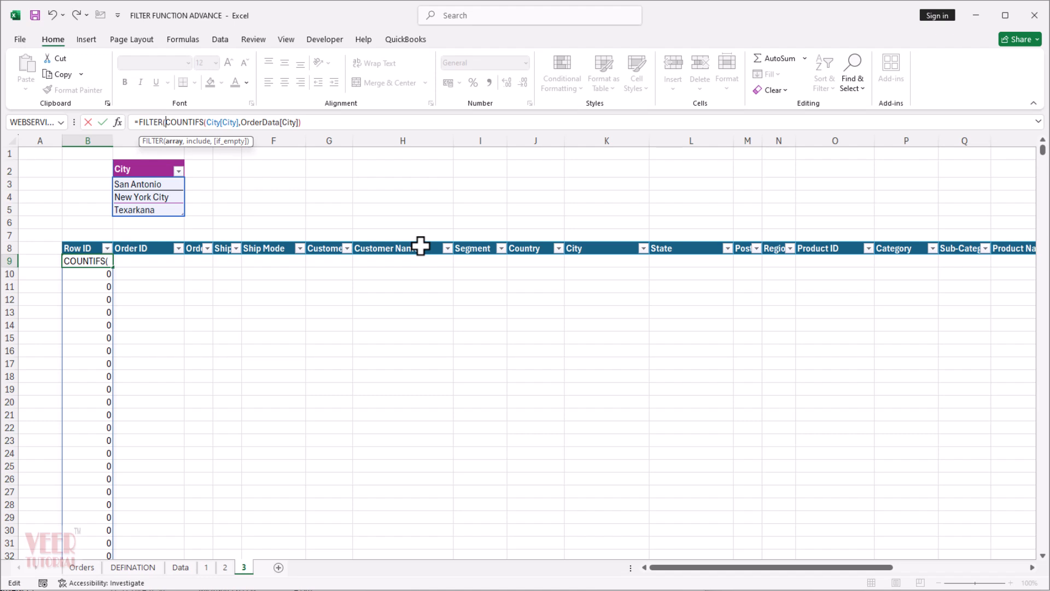
pyautogui.click(351, 122)
pyautogui.write(')')
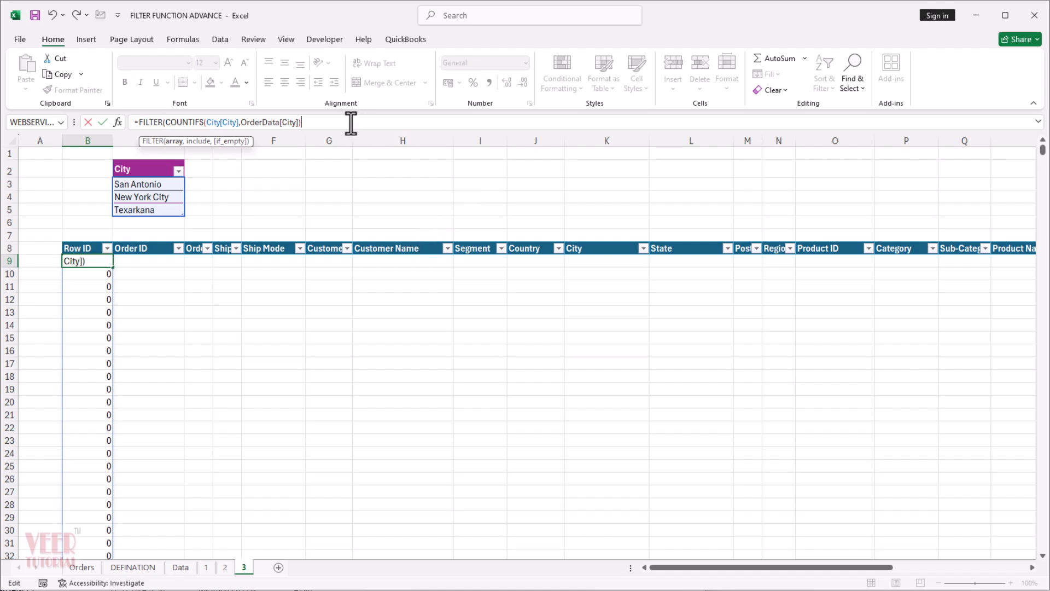
pyautogui.click(167, 122)
pyautogui.click(81, 569)
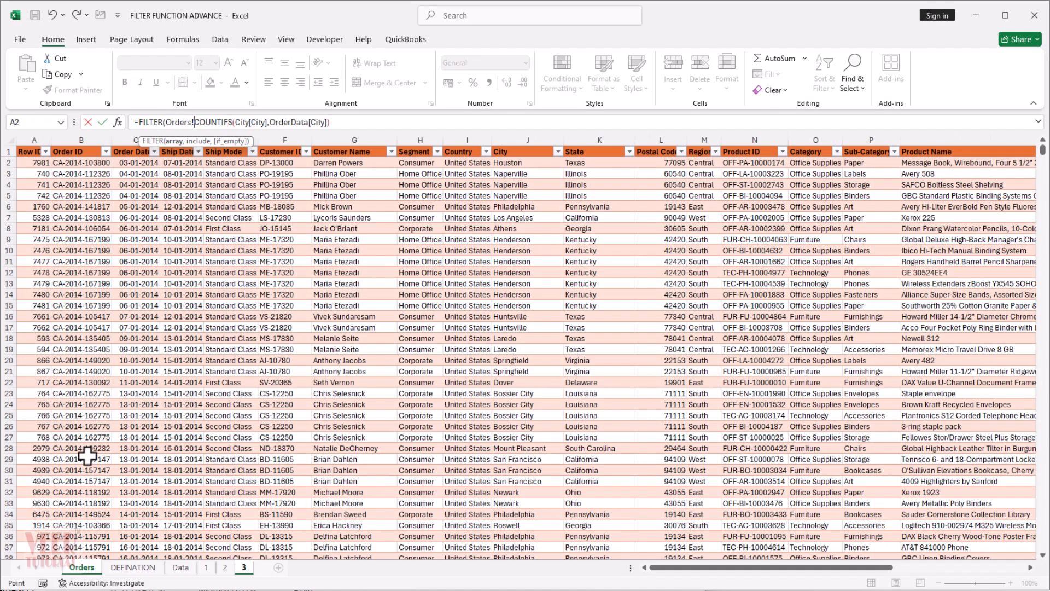
pyautogui.click(18, 146)
# Complete B9's formula with "No Data" as the if_empty value: =FILTER(OrderData,COUNTIFS(City[City],OrderData[City]),"No Data").
pyautogui.click(353, 122)
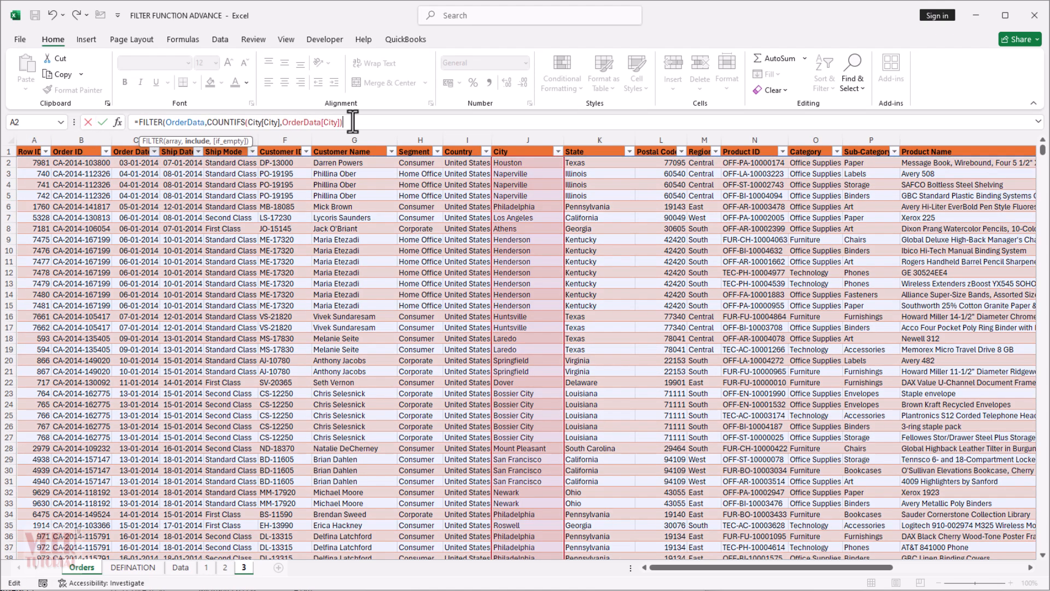
pyautogui.write(',"No Data")')
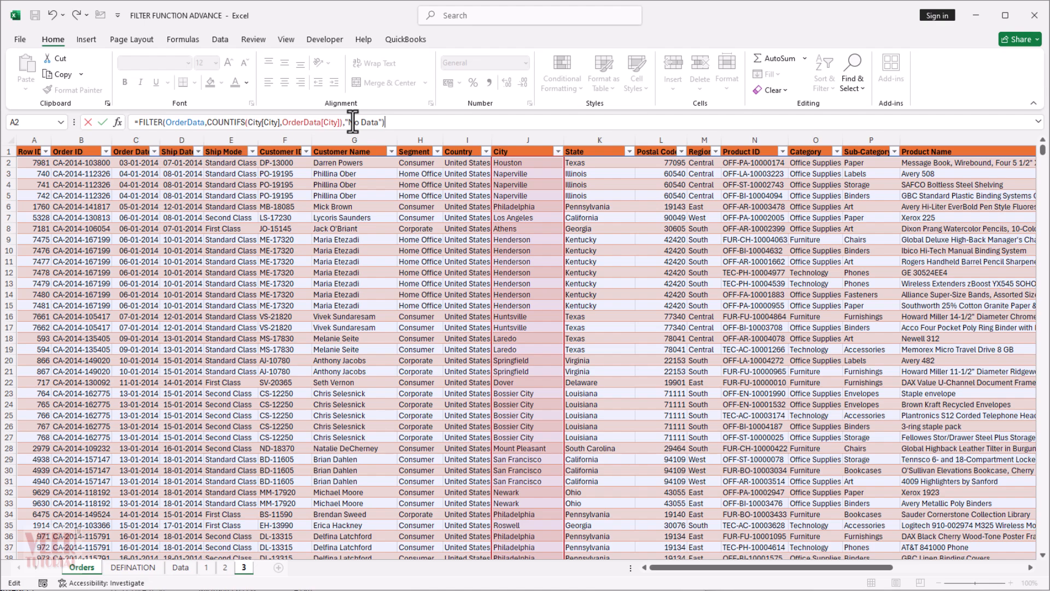
pyautogui.press('Return')
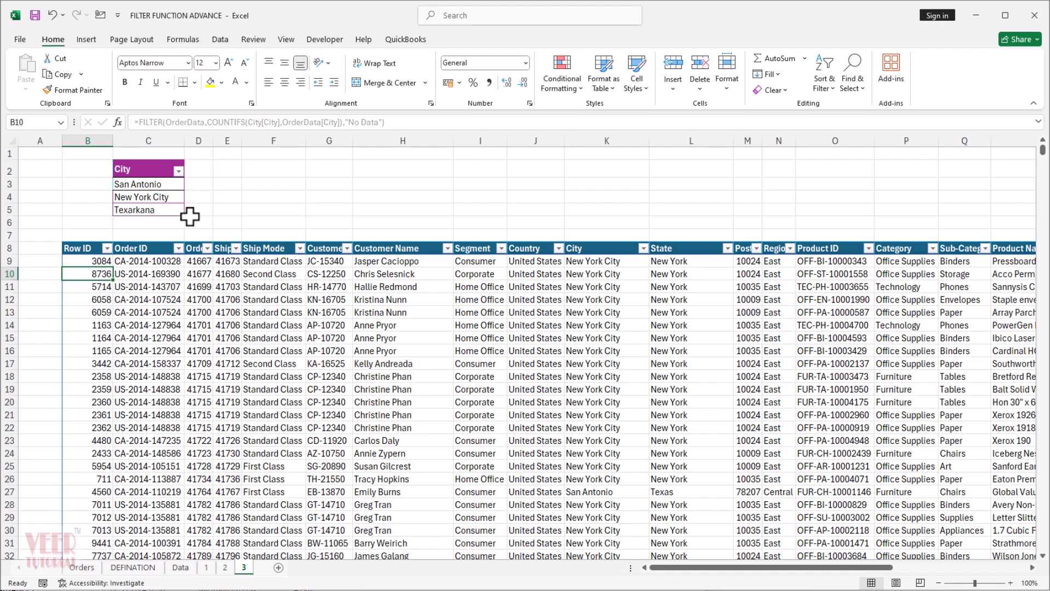
# Add Chicago to the City criteria list in C6, directly below Texarkana.
pyautogui.click(166, 221)
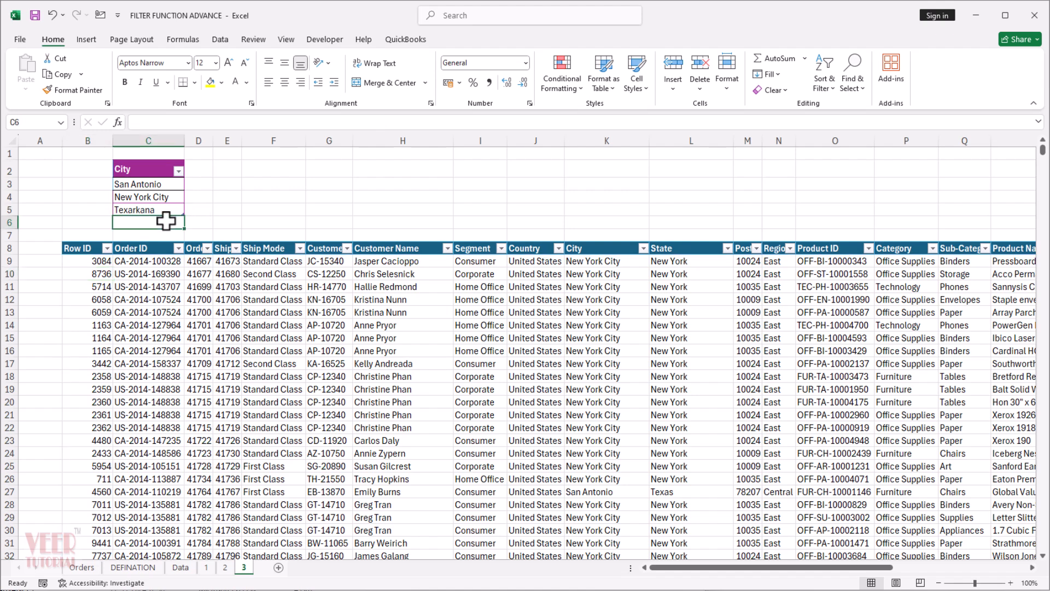
pyautogui.write('Chicago')
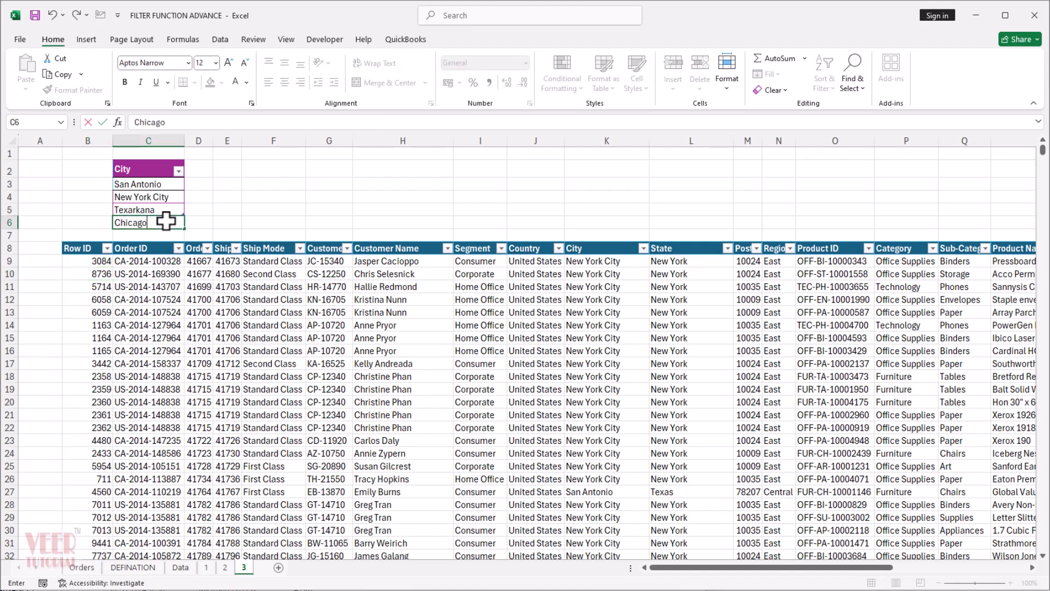
pyautogui.press('Return')
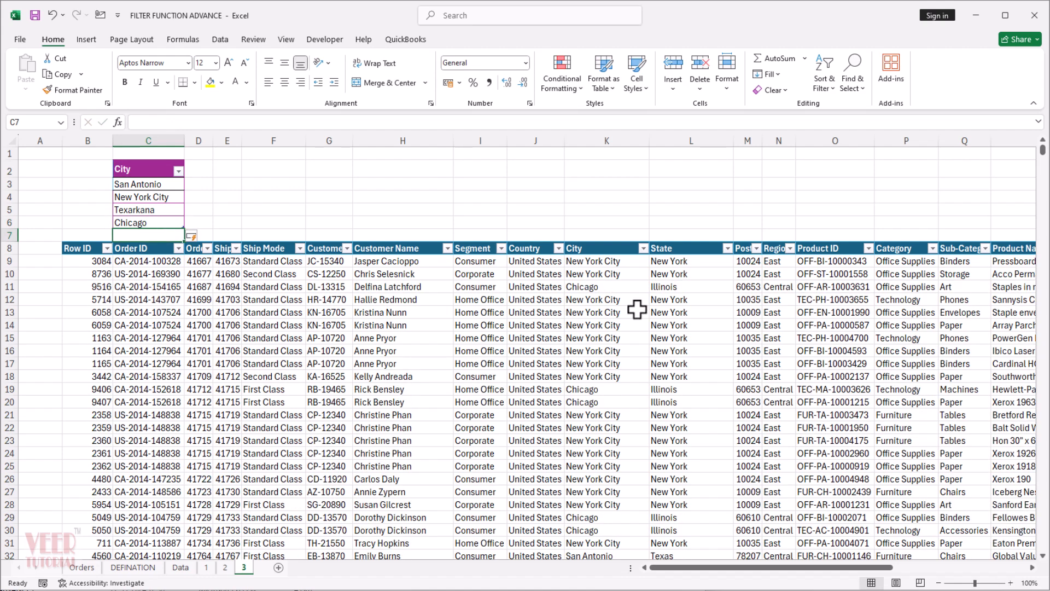